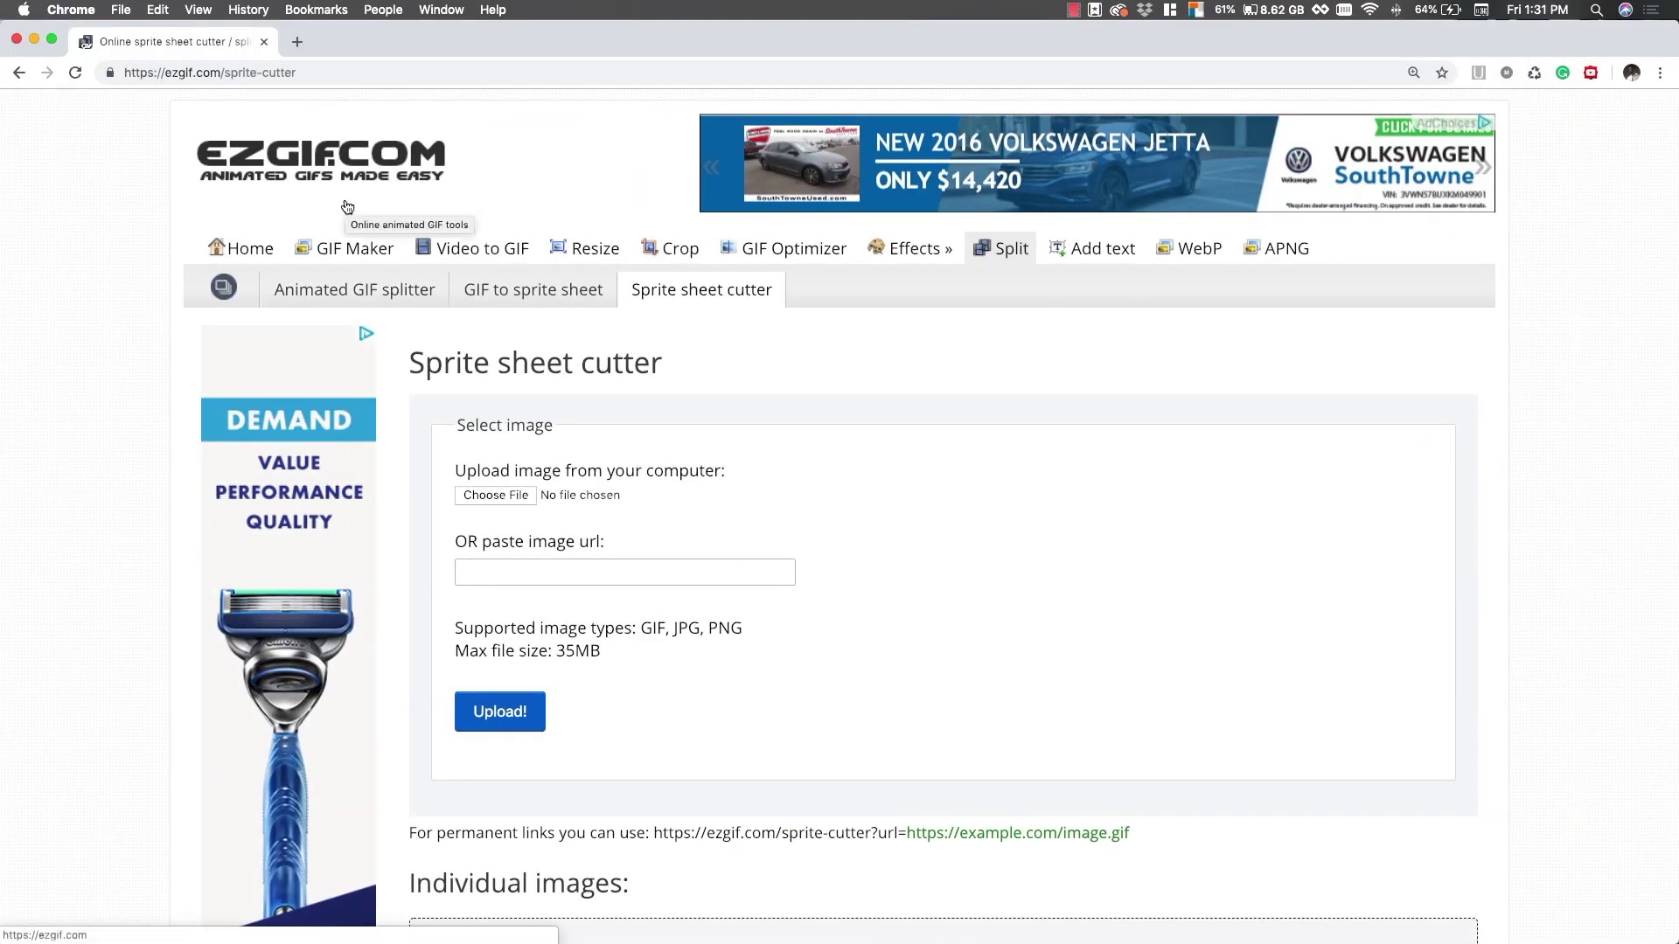
# Check the Sprite sheet cutter page's web address in the browser's address bar
pyautogui.click(297, 73)
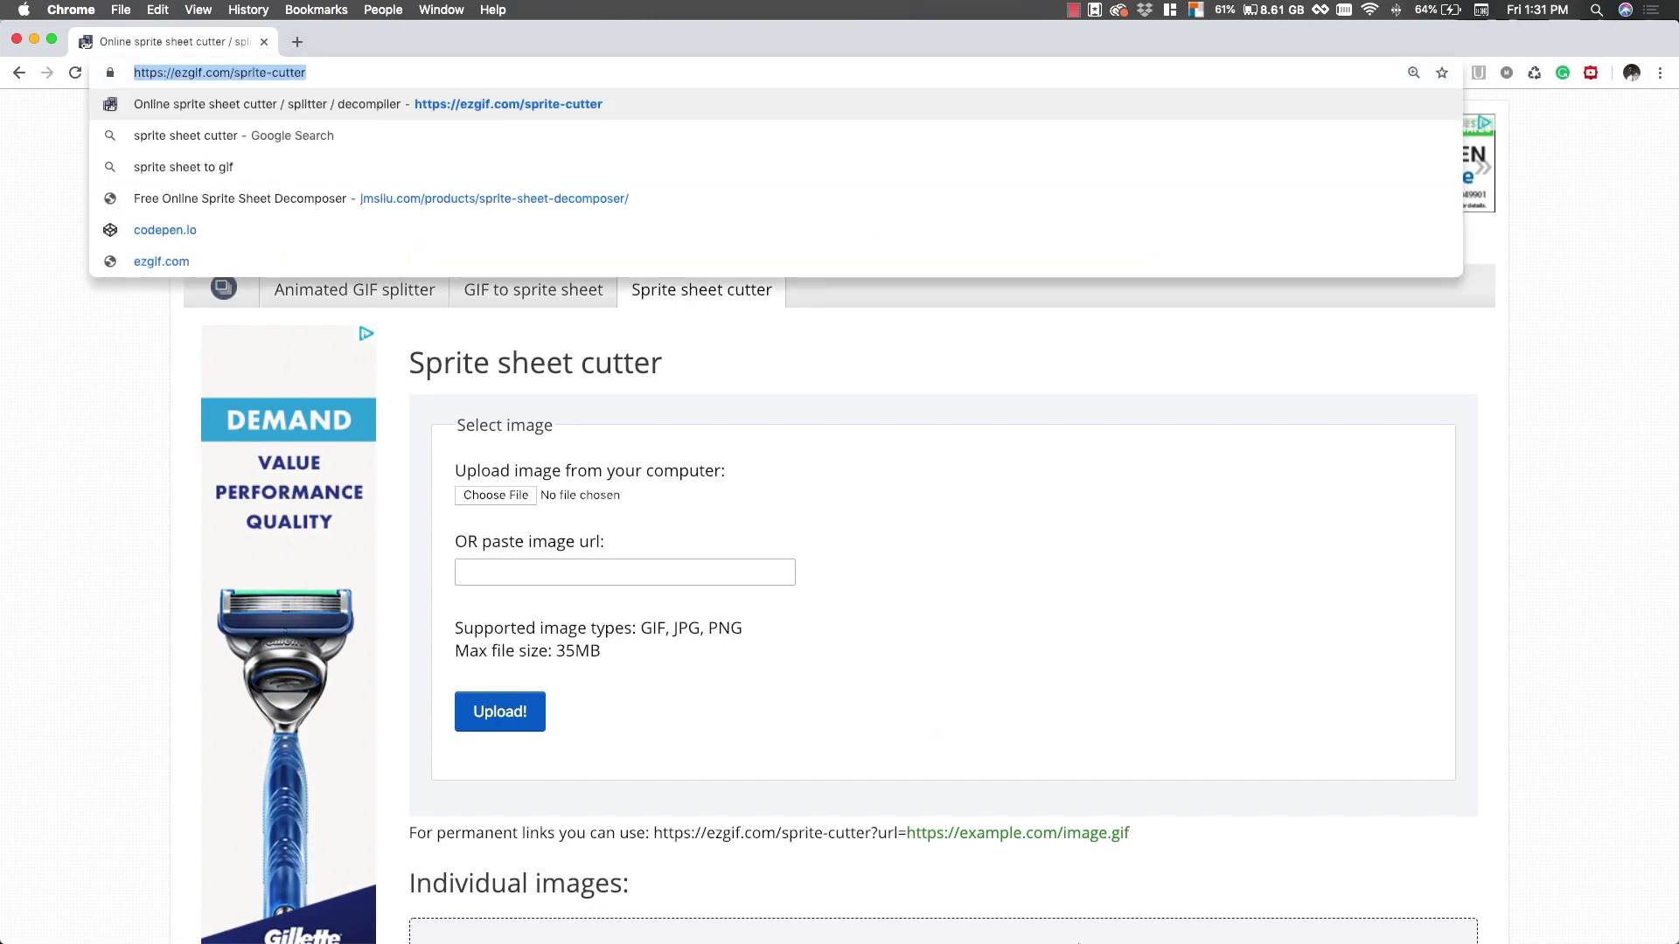
pyautogui.click(1152, 610)
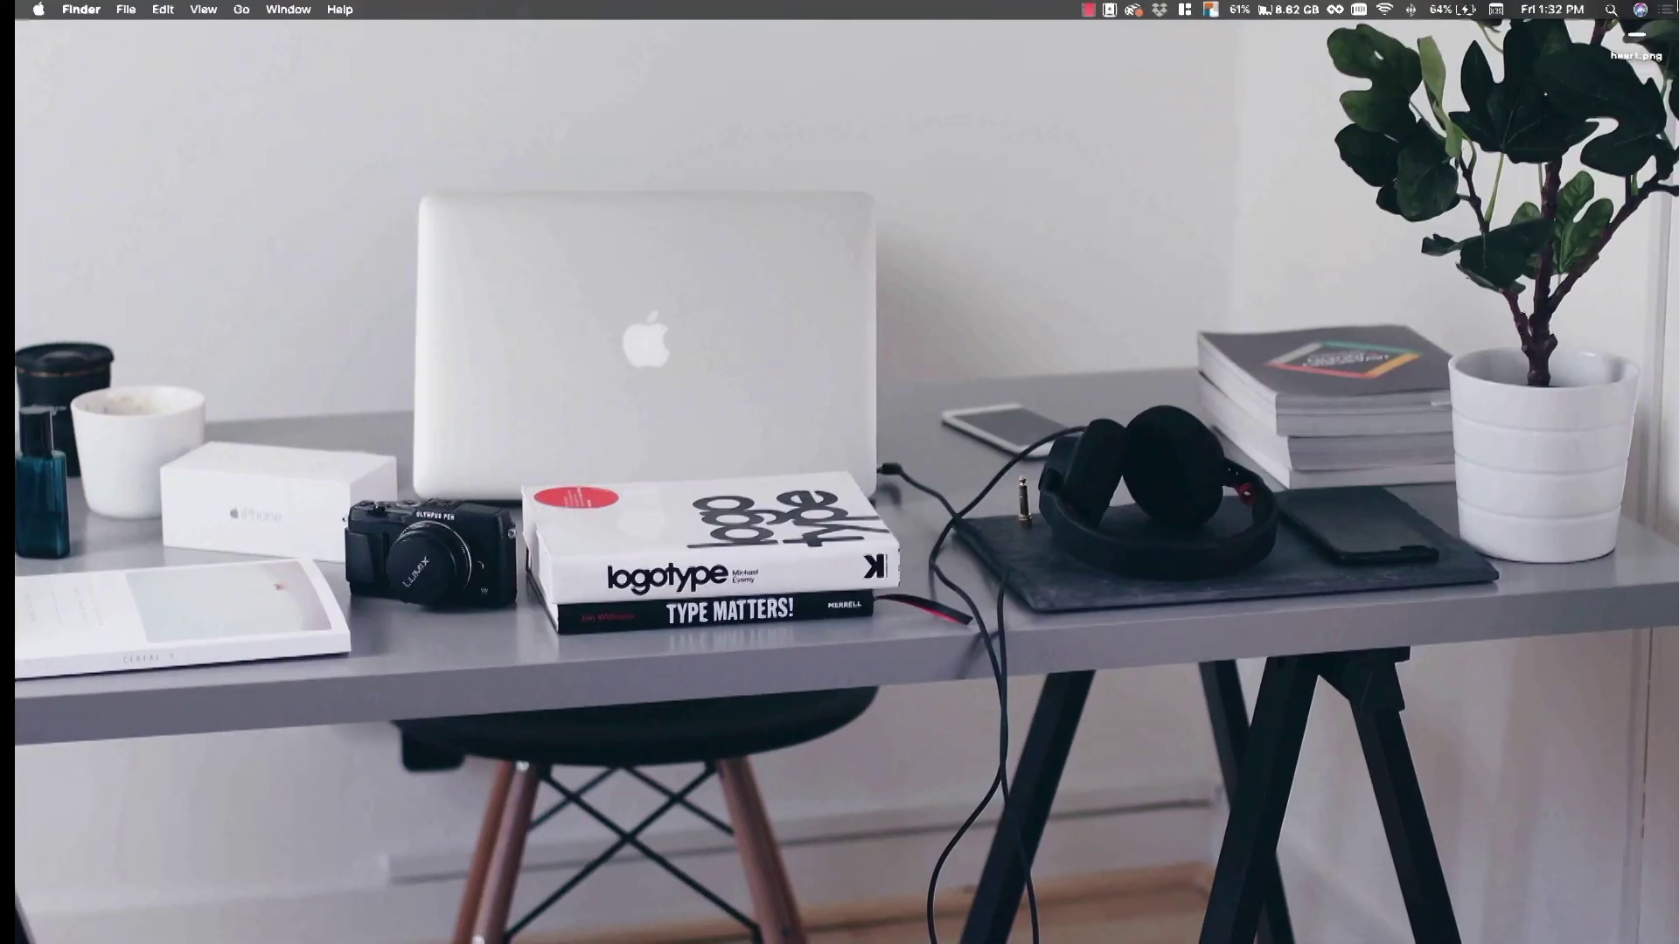
# View heart.png's row of heart frames in Preview, moved lower on screen, then close it
pyautogui.doubleClick(1619, 35)
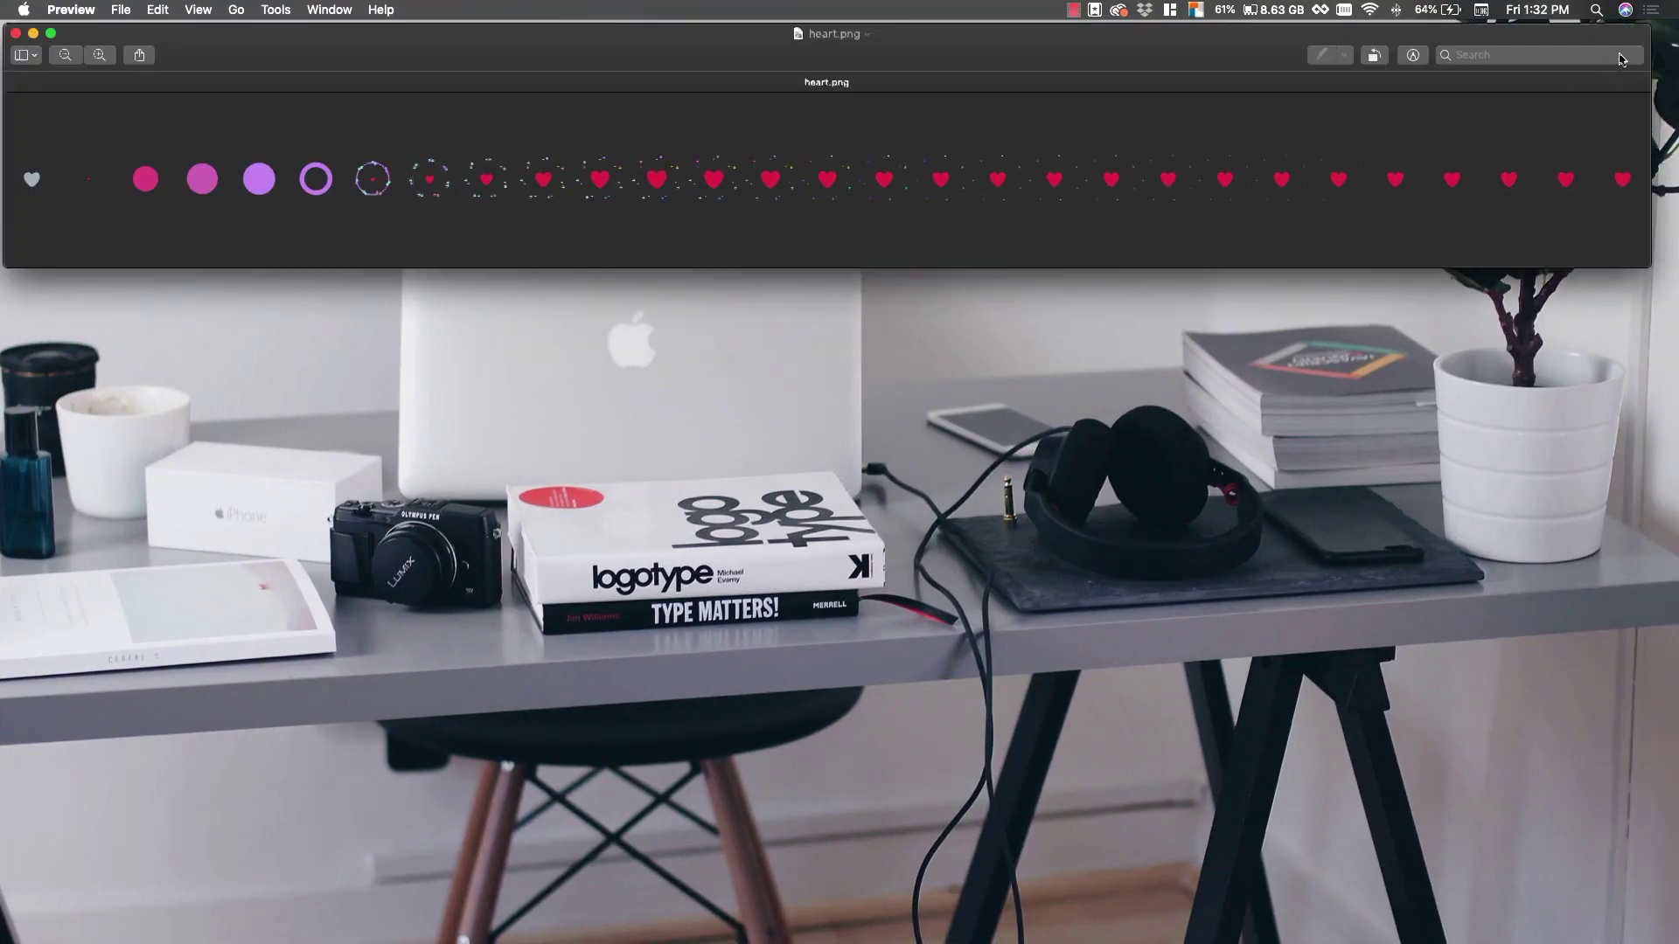
pyautogui.moveTo(772, 33); pyautogui.dragTo(675, 312)
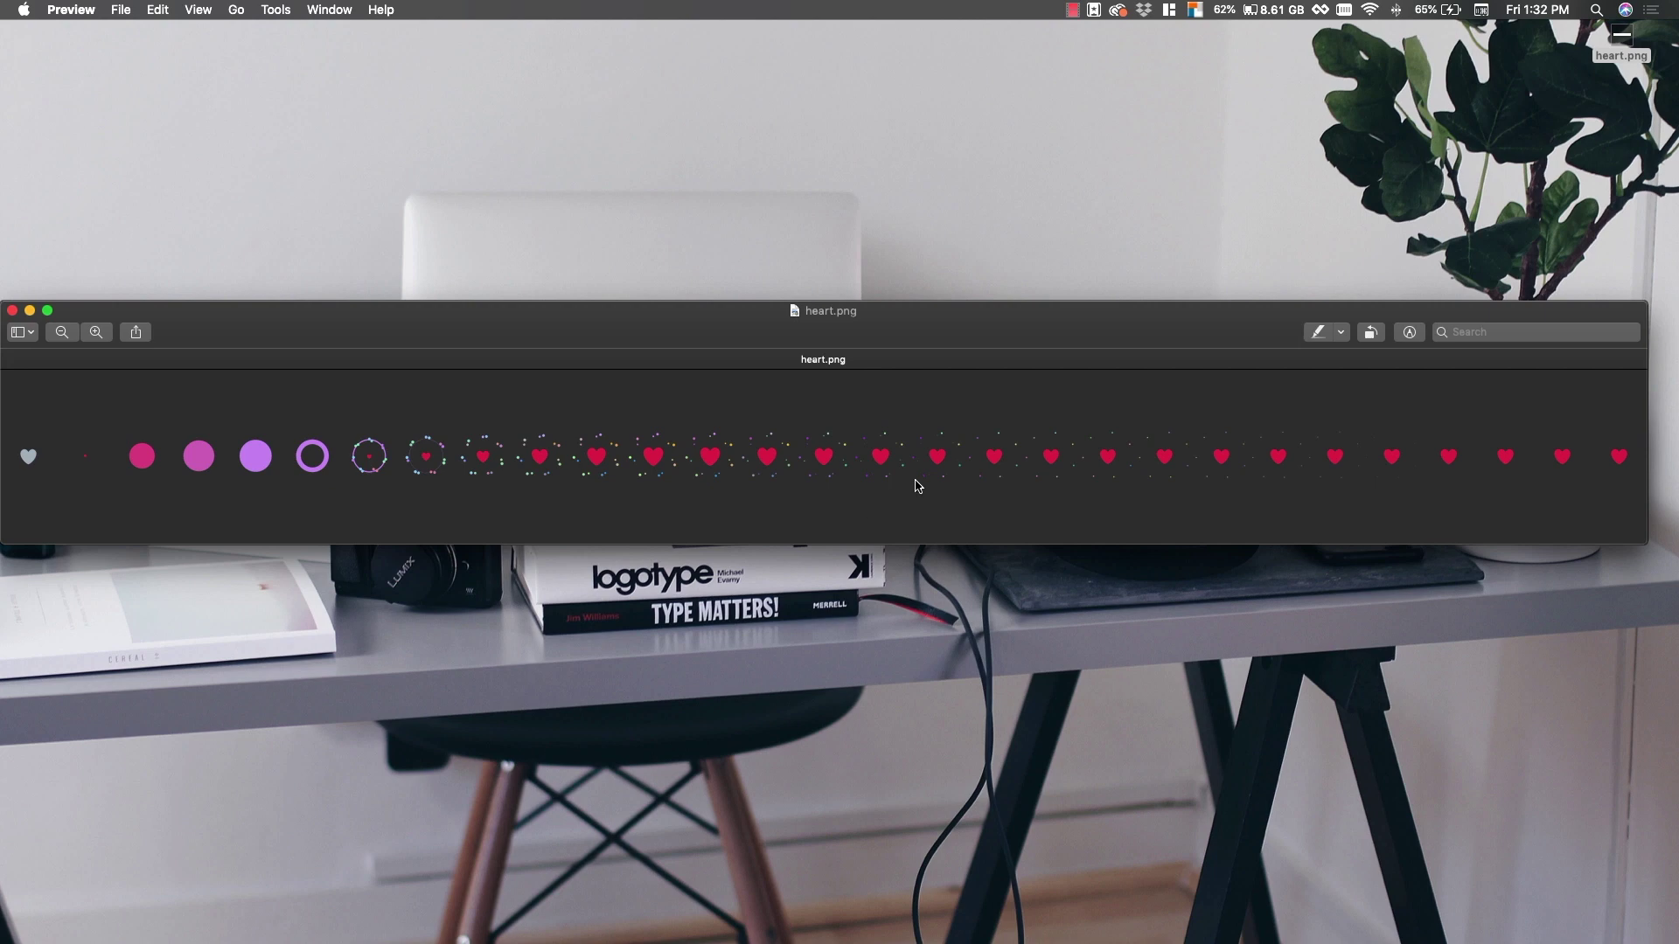
pyautogui.press('super+w')
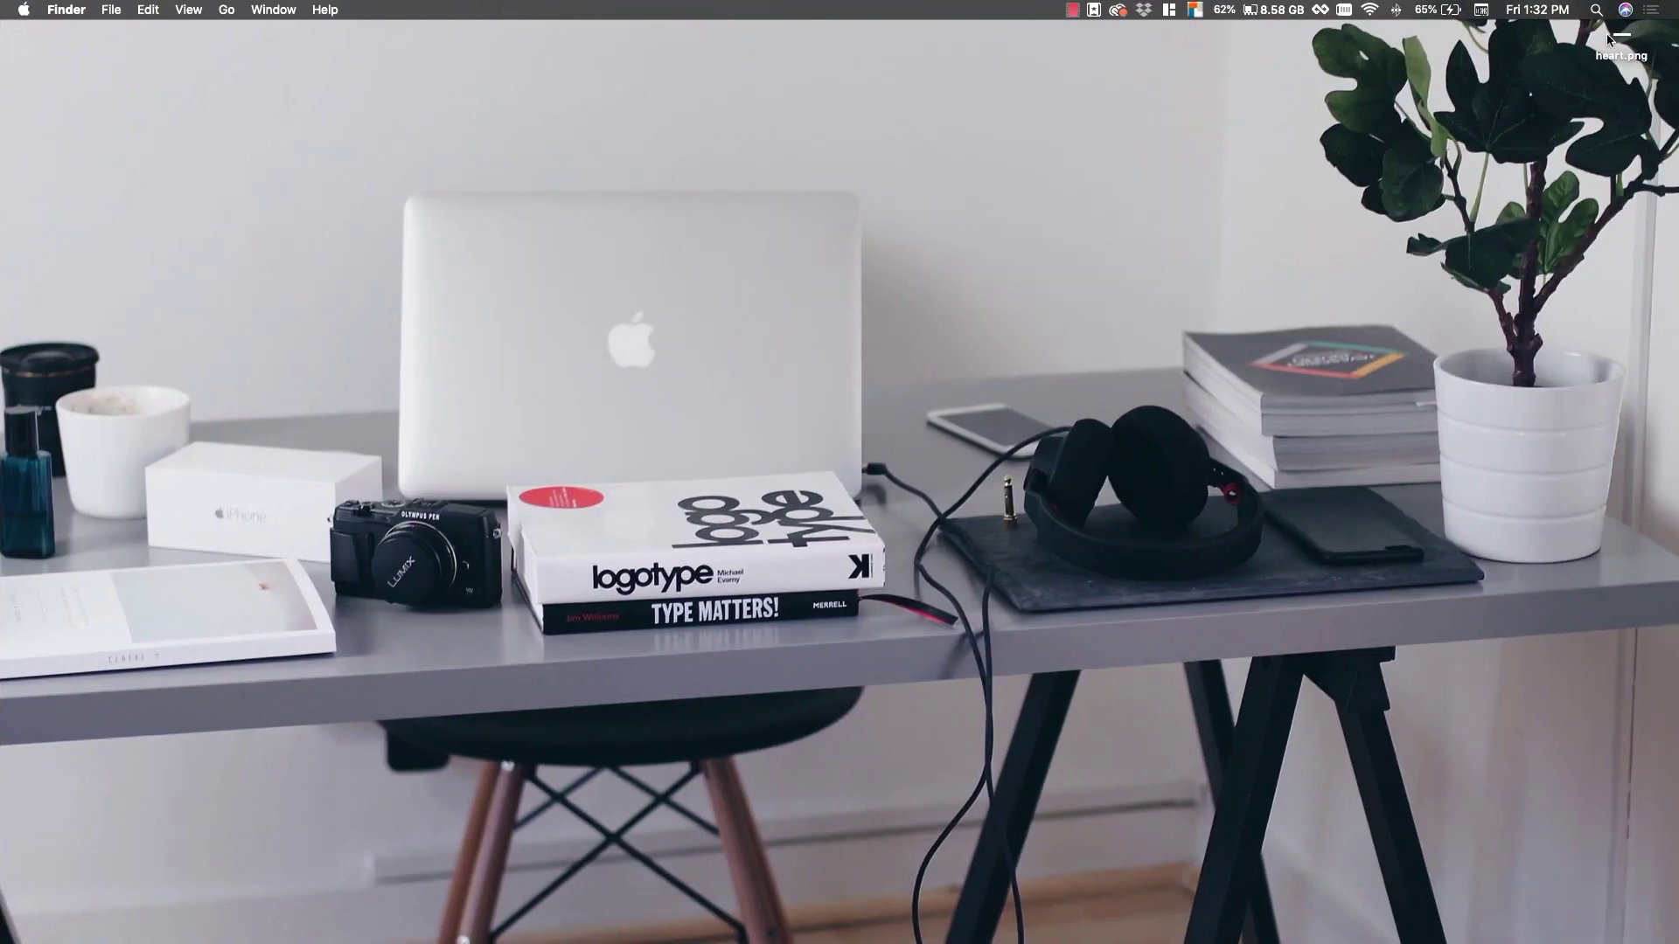
pyautogui.doubleClick(1608, 39)
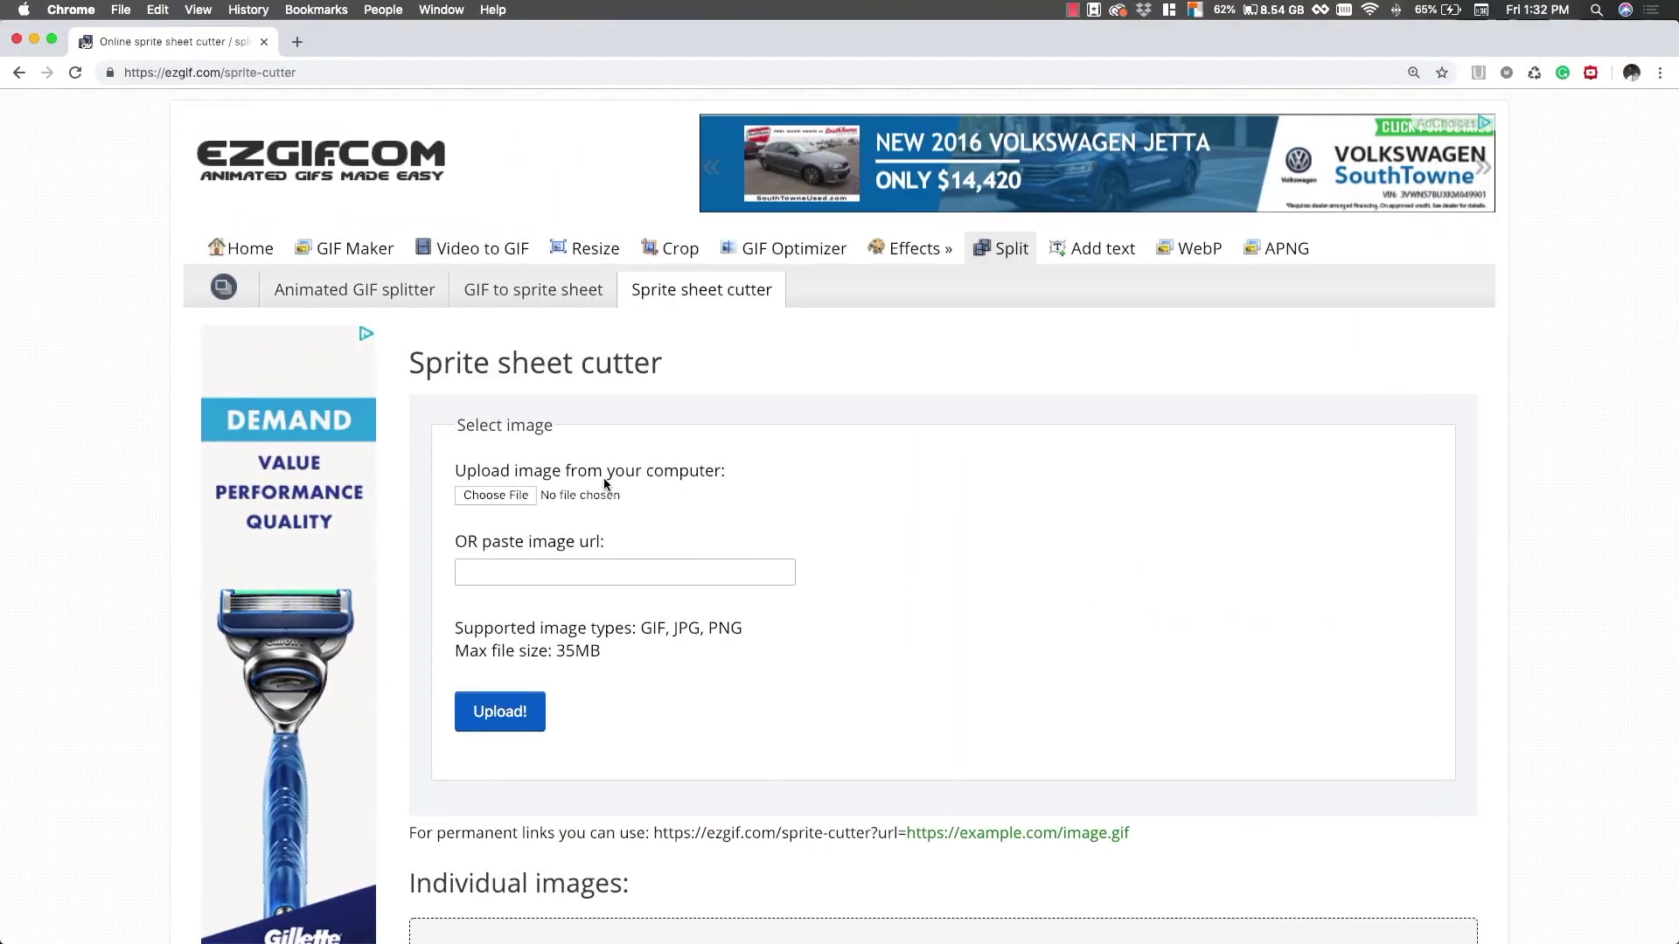
# Pick heart.png from the Desktop and upload it, showing the 2900×100 px, 11.21 KiB PNG
pyautogui.click(494, 496)
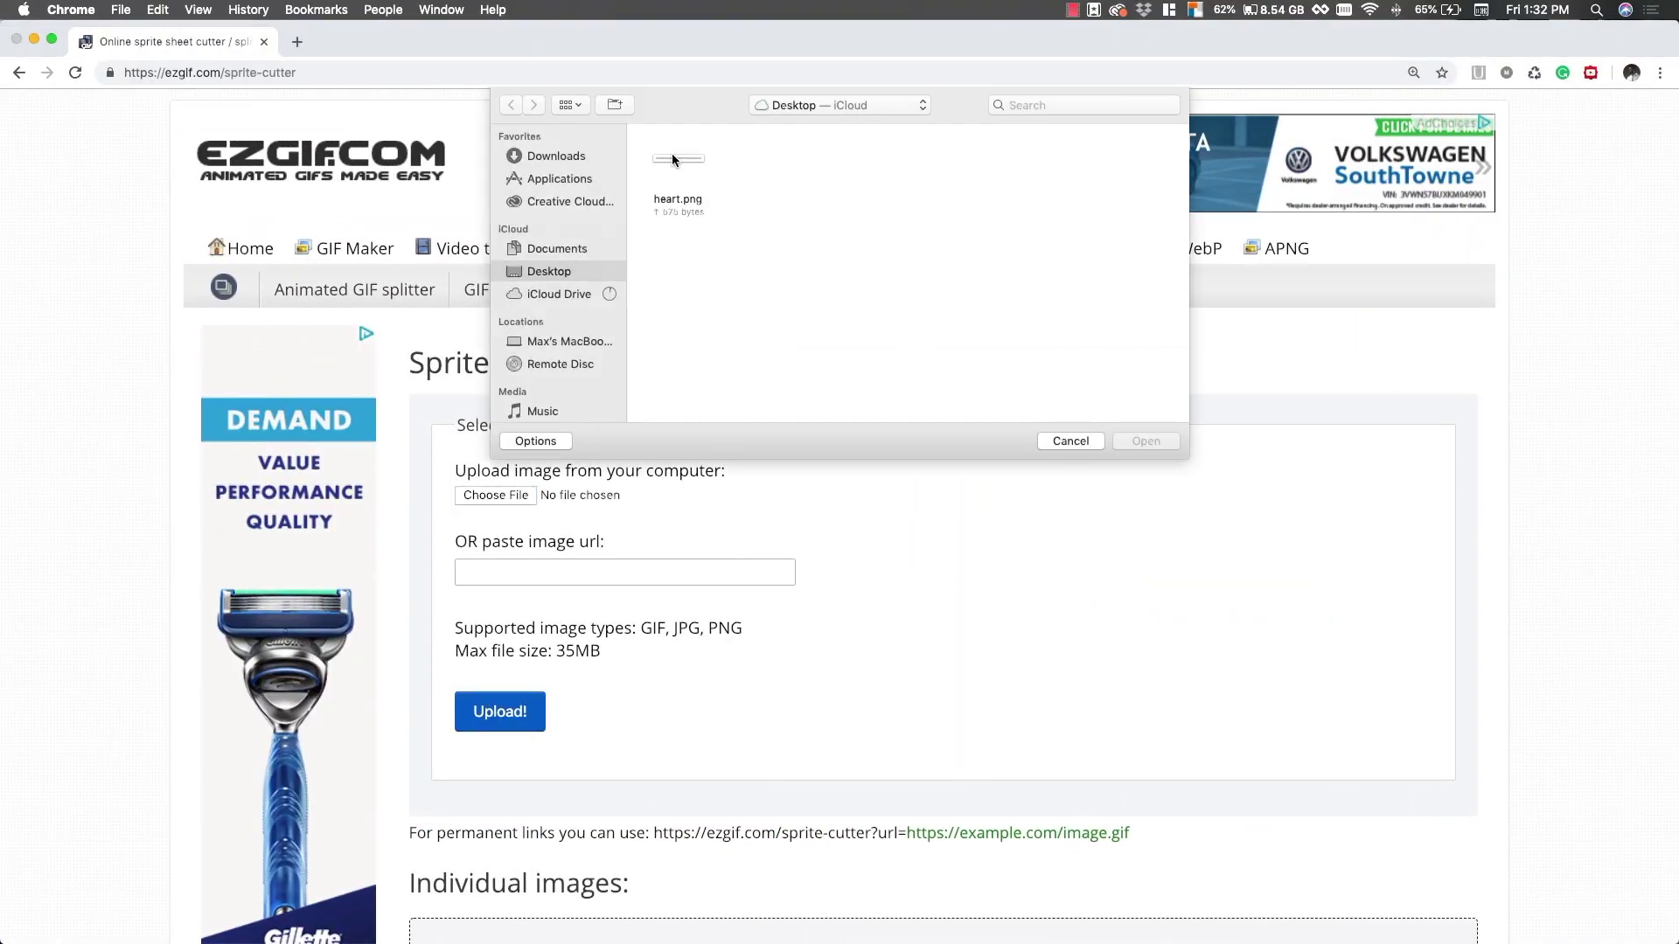
pyautogui.click(673, 159)
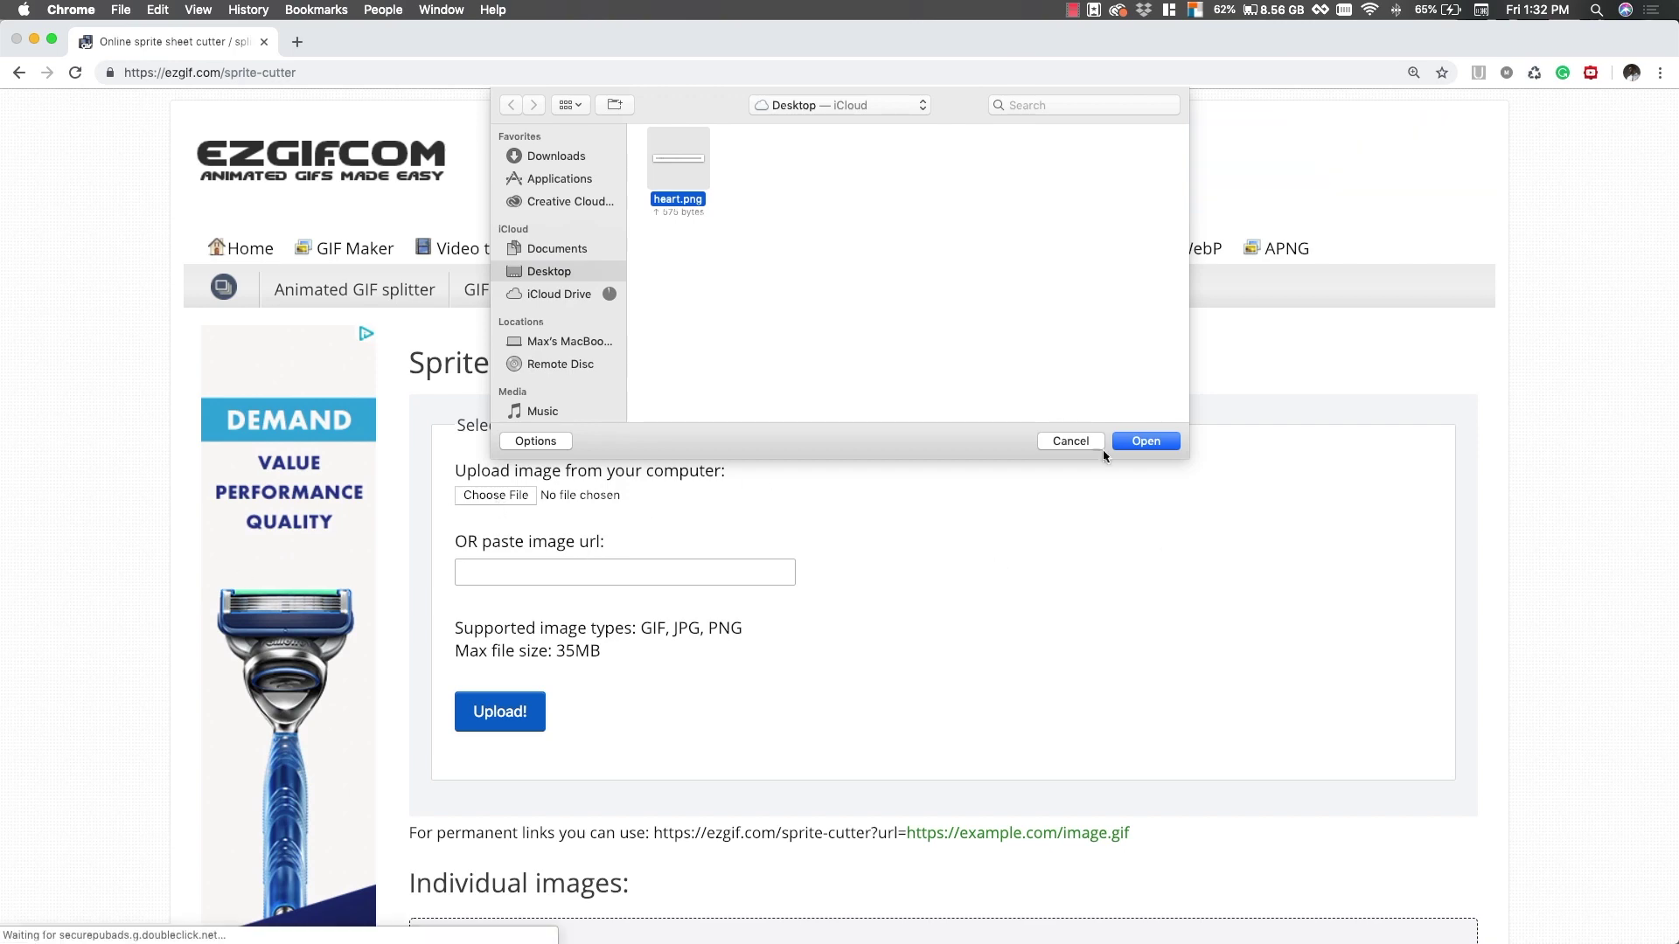
pyautogui.click(1071, 441)
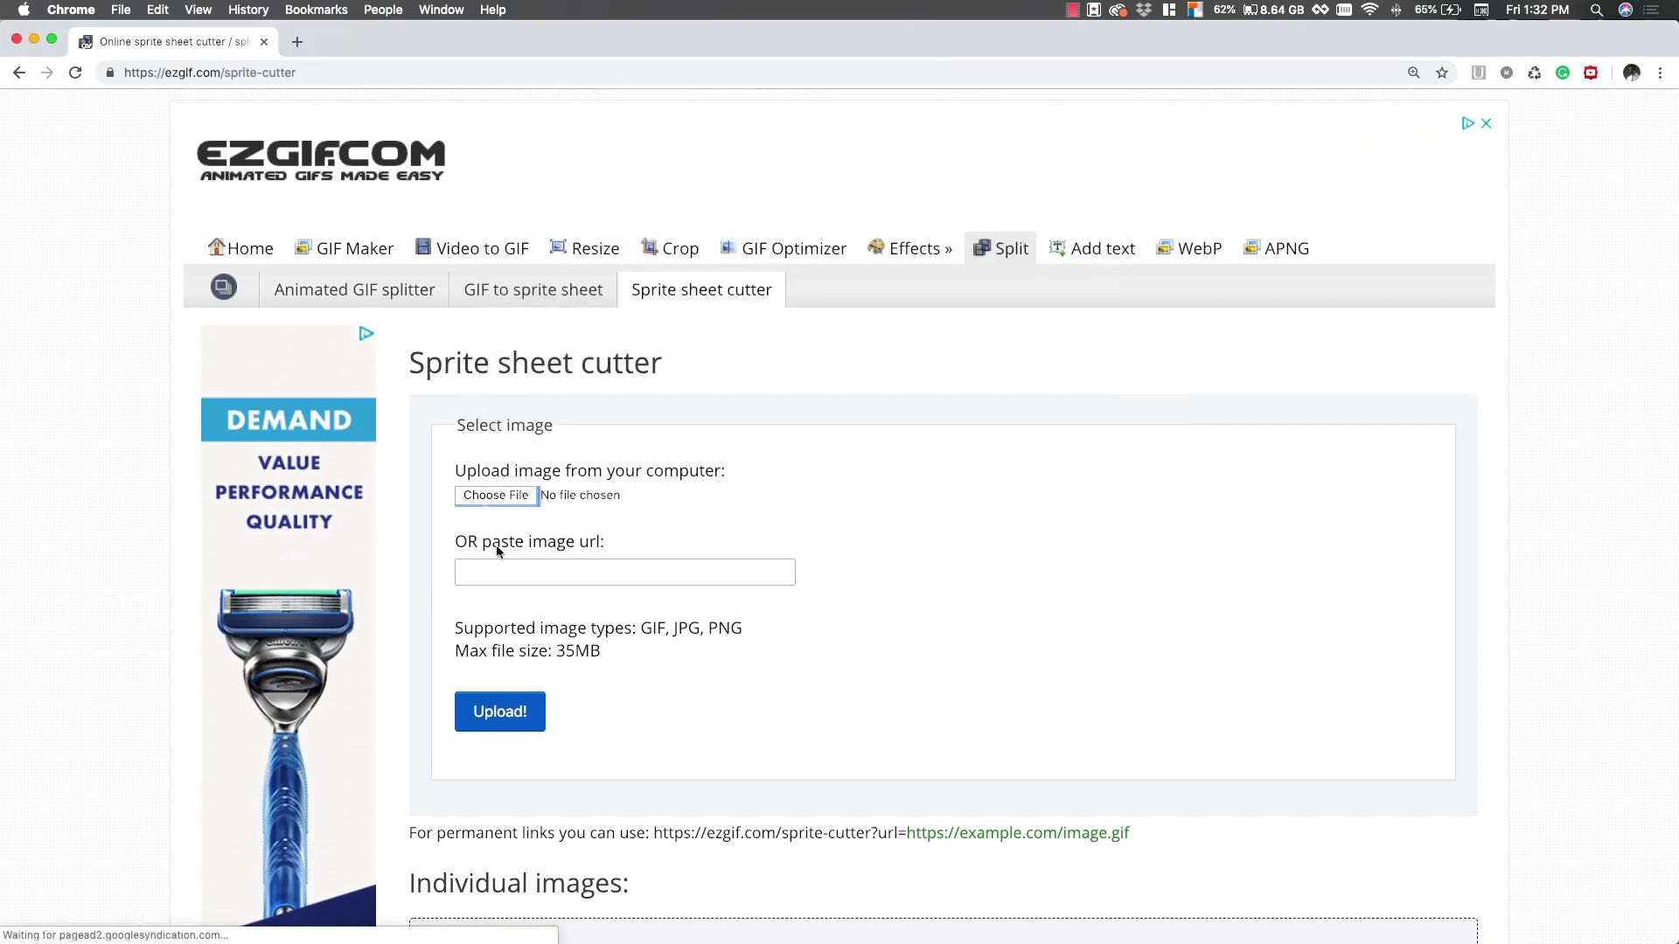
pyautogui.click(501, 498)
pyautogui.doubleClick(685, 159)
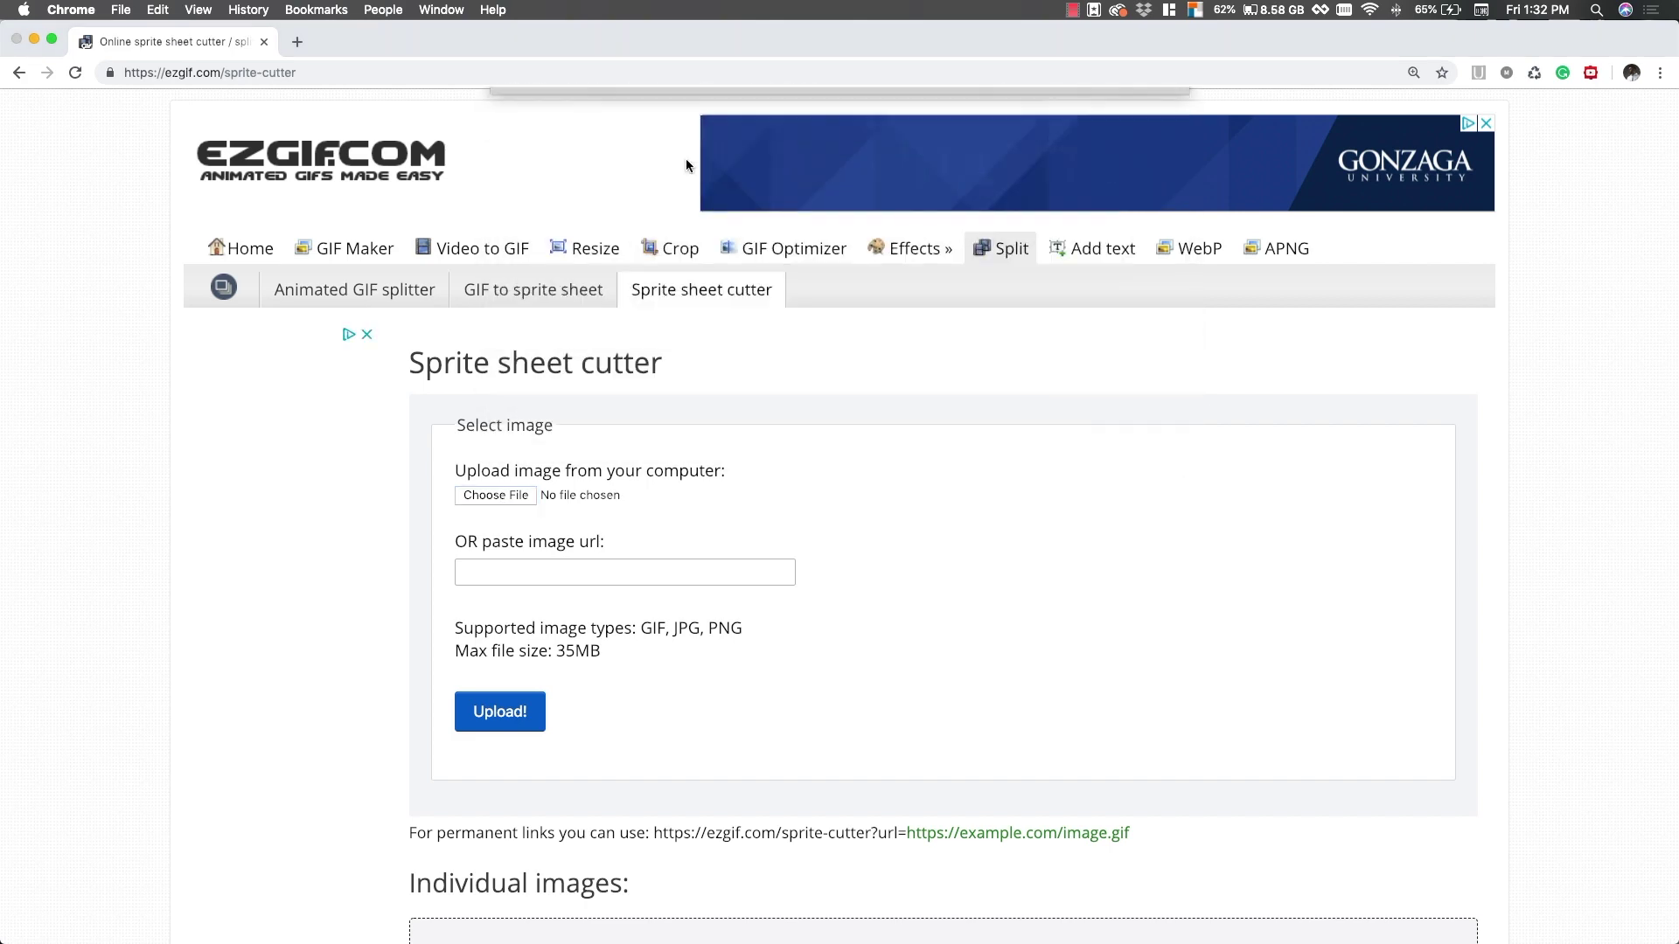
pyautogui.click(500, 713)
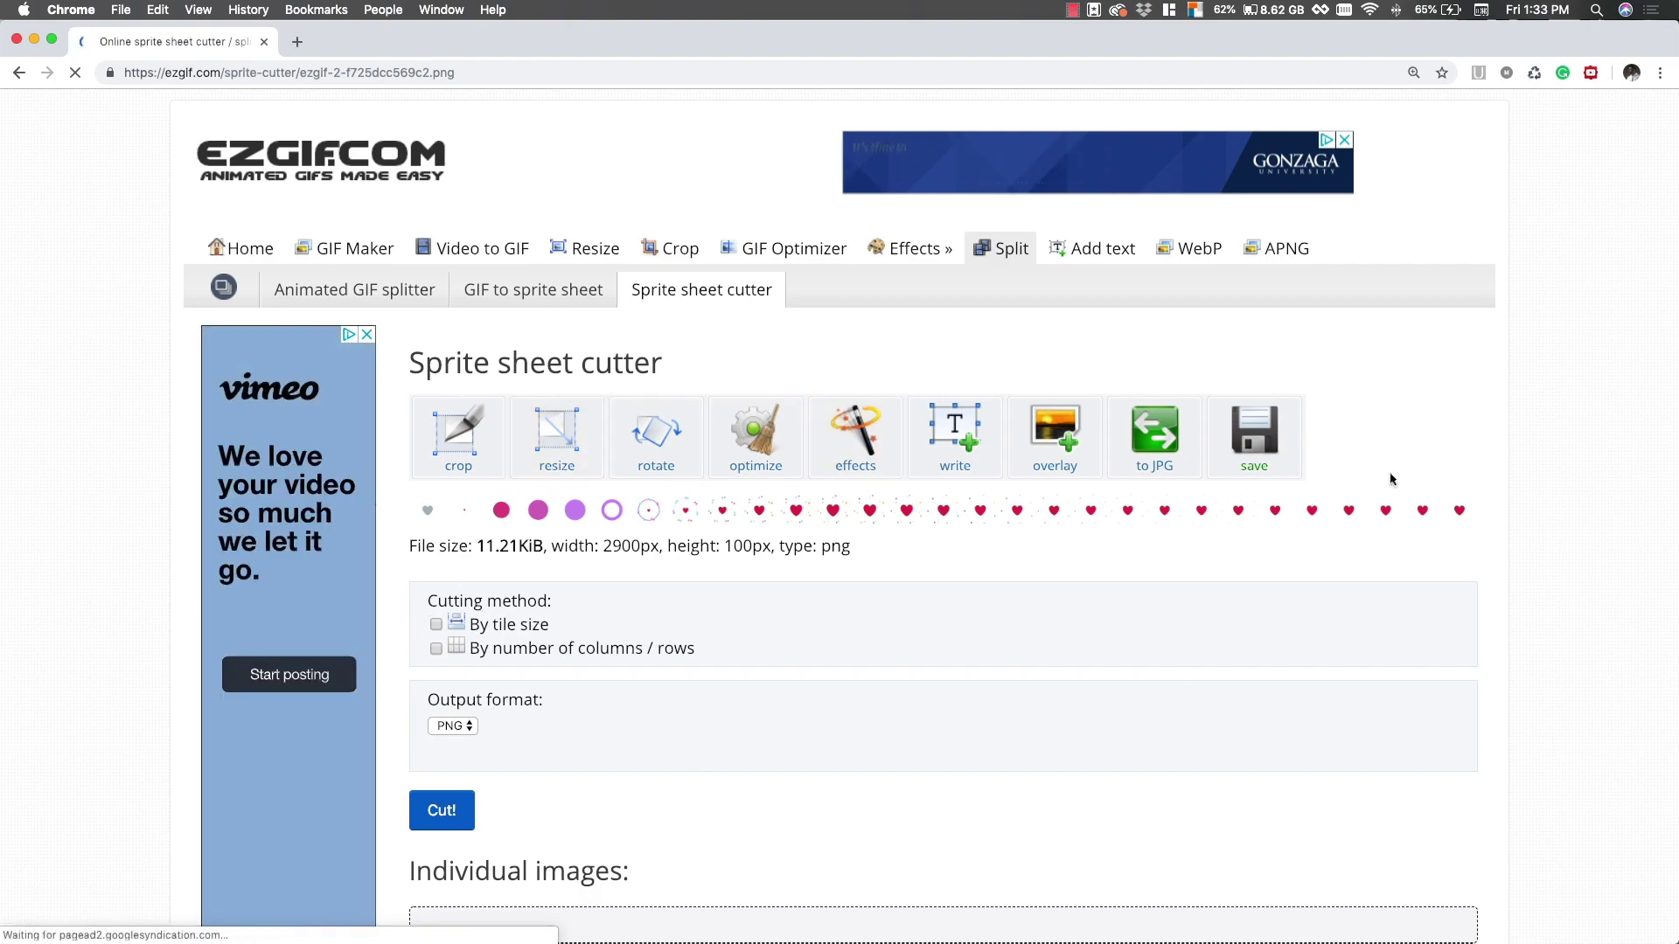
# Enlarge the page and toggle the 'By tile size' method, keeping width and height at 100
pyautogui.press('super+equal')
pyautogui.press('super+equal')
pyautogui.press('super+equal')
pyautogui.press('super+equal')
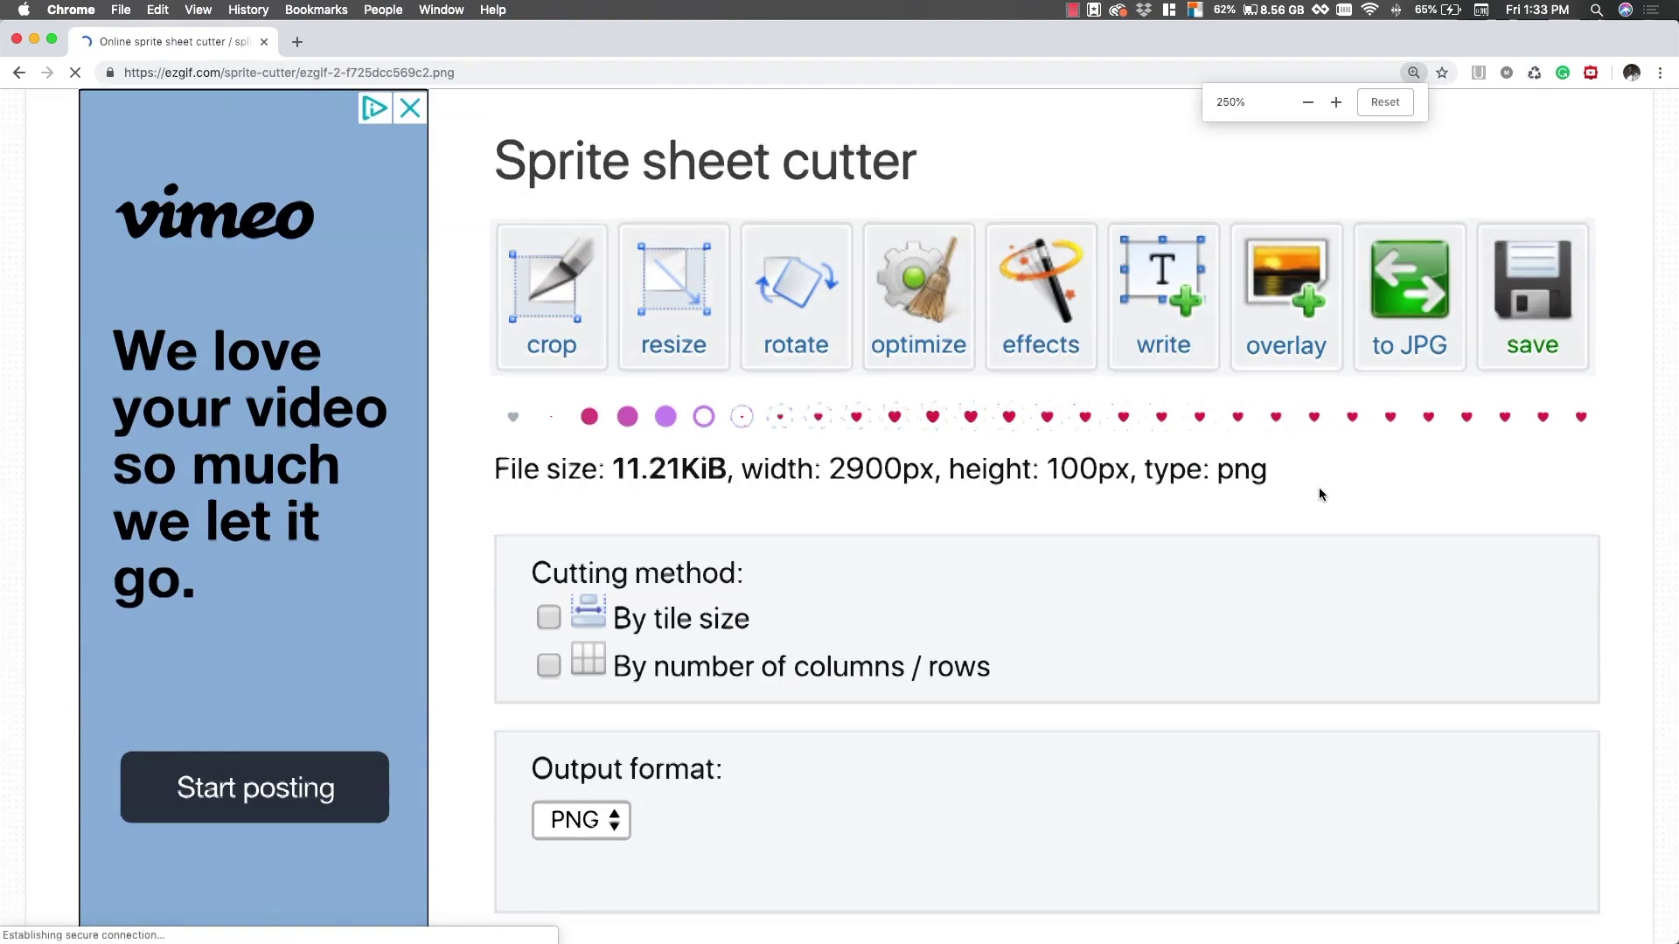
pyautogui.hscroll(3, 1319, 494)
pyautogui.scroll(-1, 1318, 494)
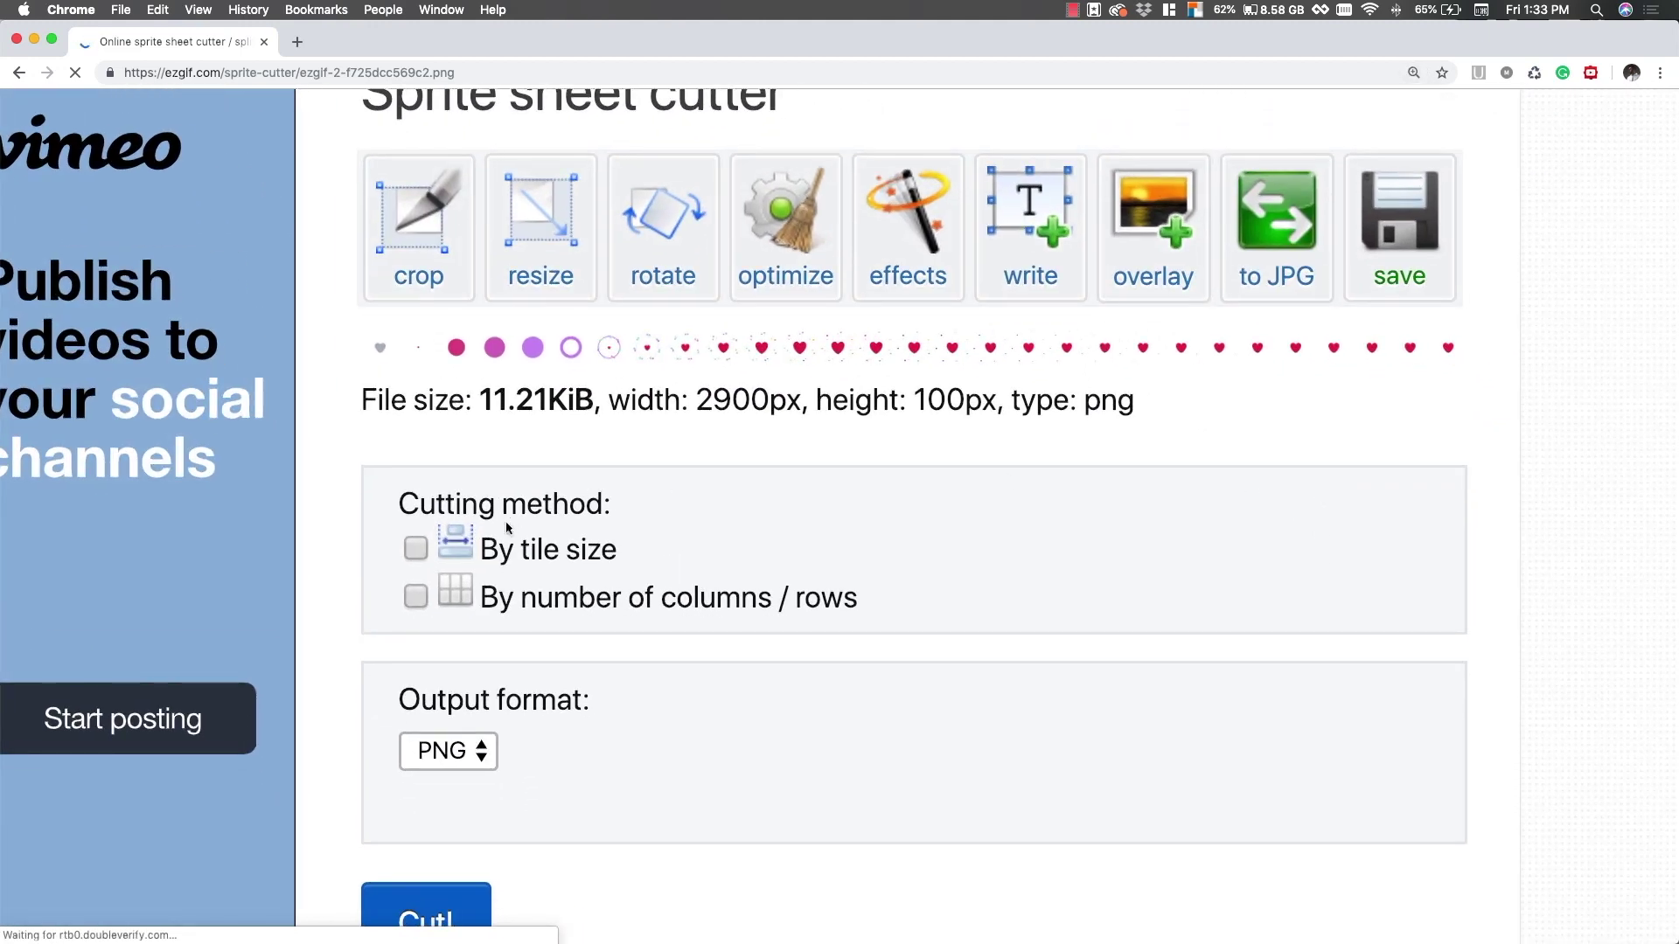
pyautogui.click(406, 553)
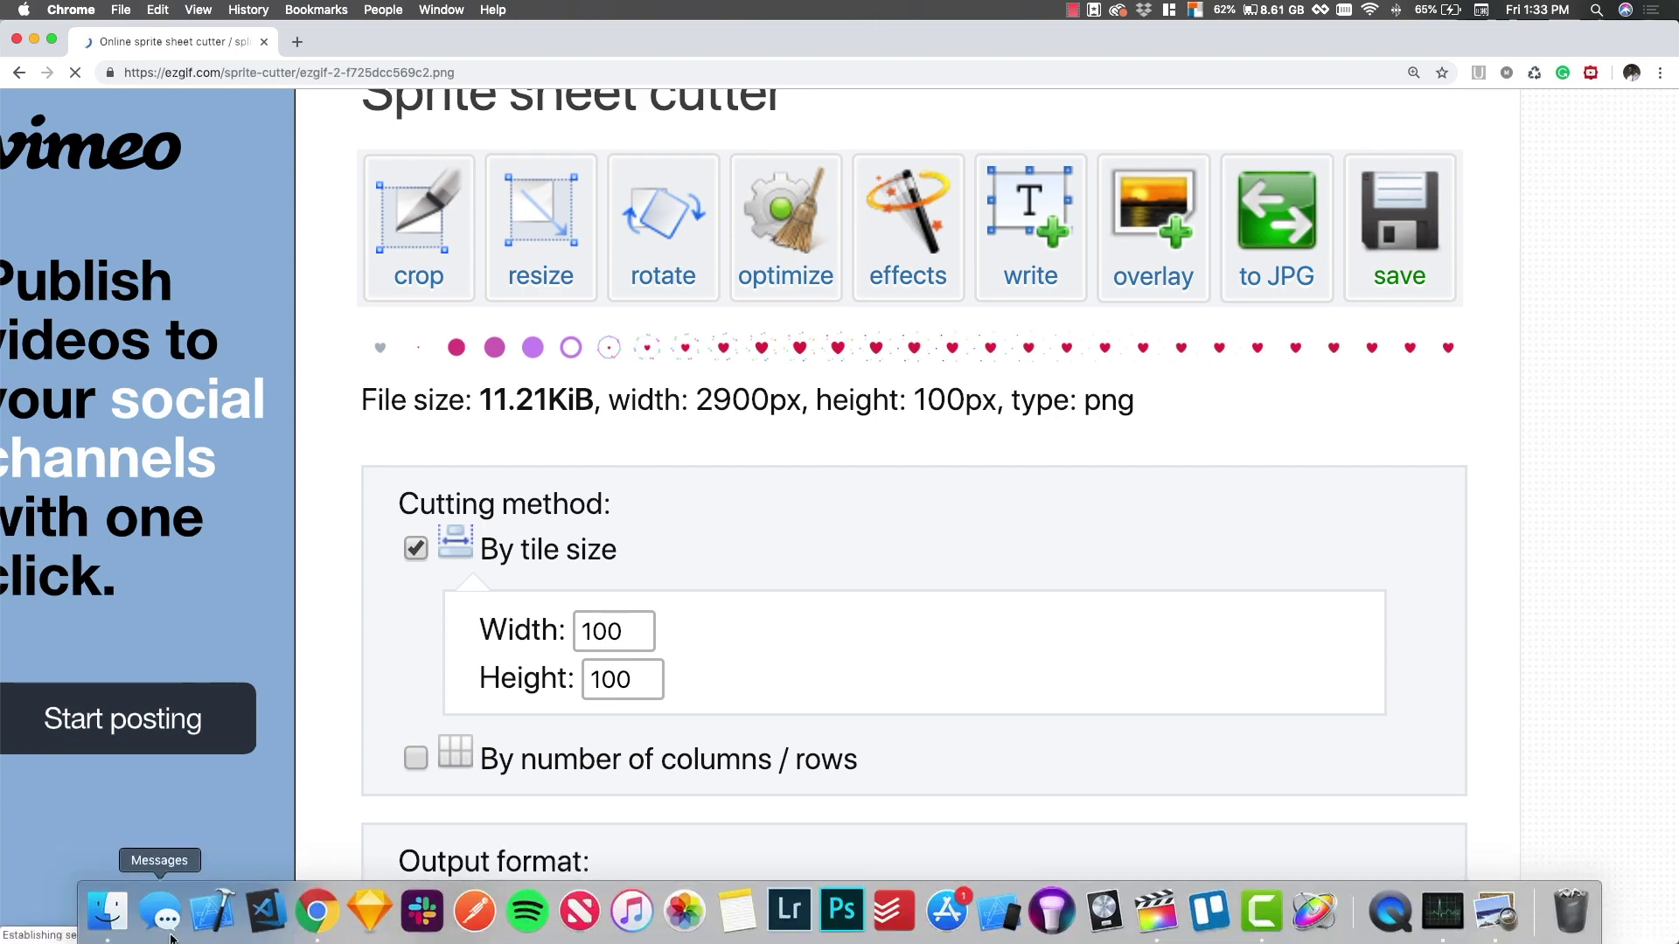
pyautogui.click(408, 555)
# Re-tick 'By tile size', then open heart.png's Finder info showing 2900×100 pixel dimensions
pyautogui.click(404, 553)
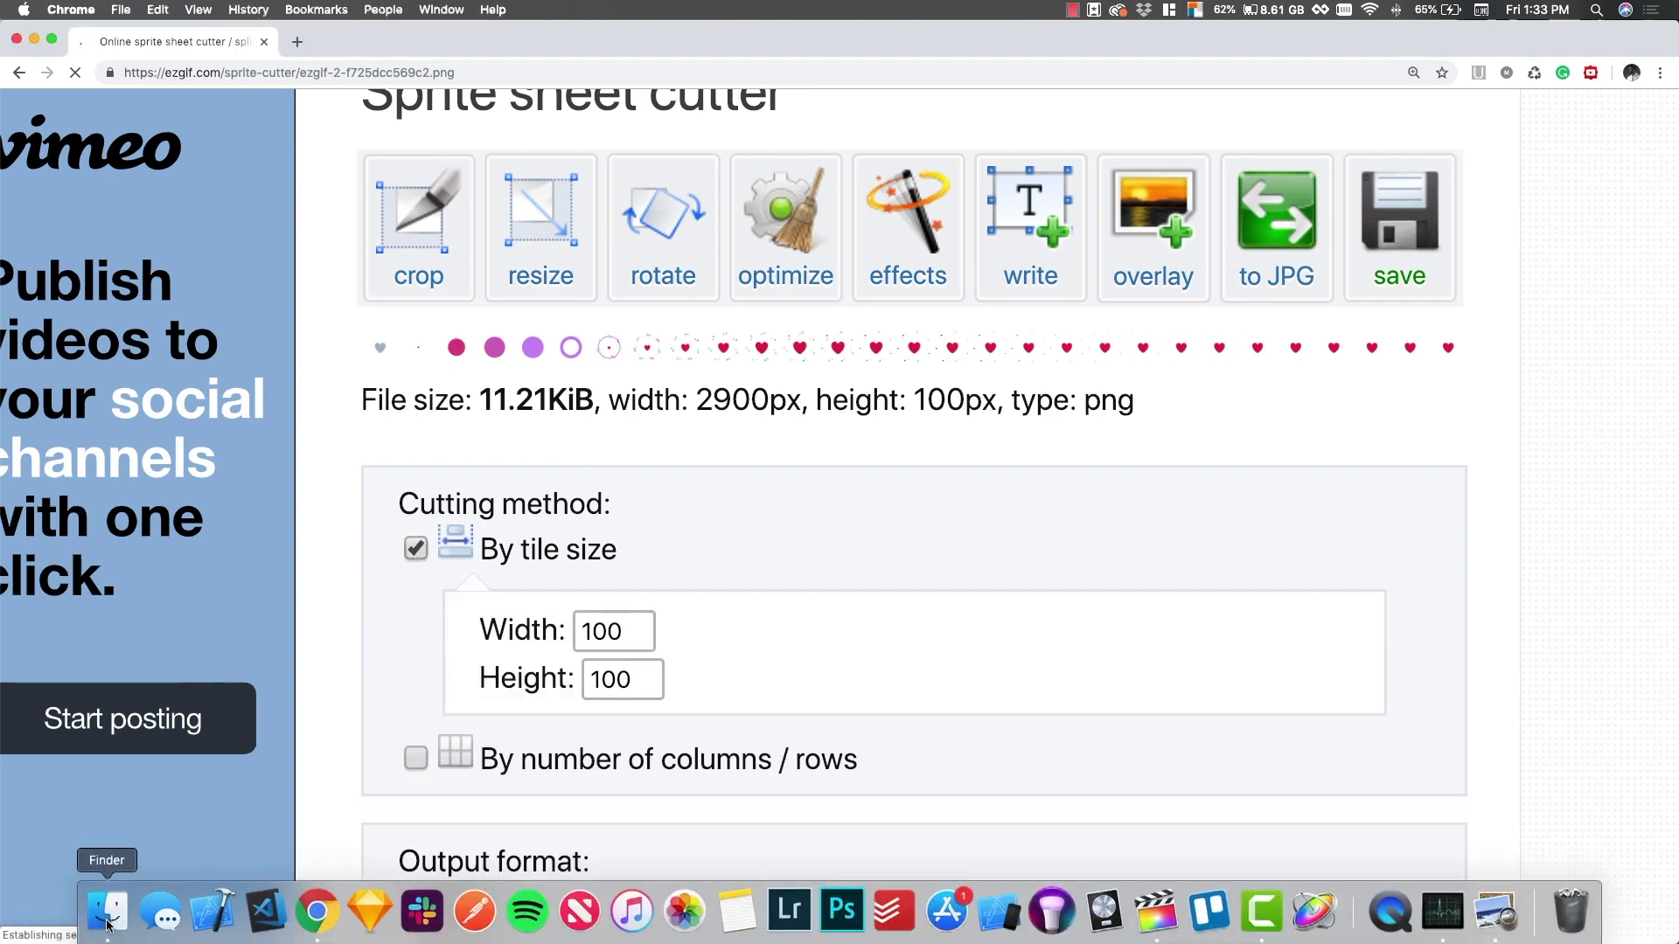
pyautogui.click(104, 909)
pyautogui.click(561, 375)
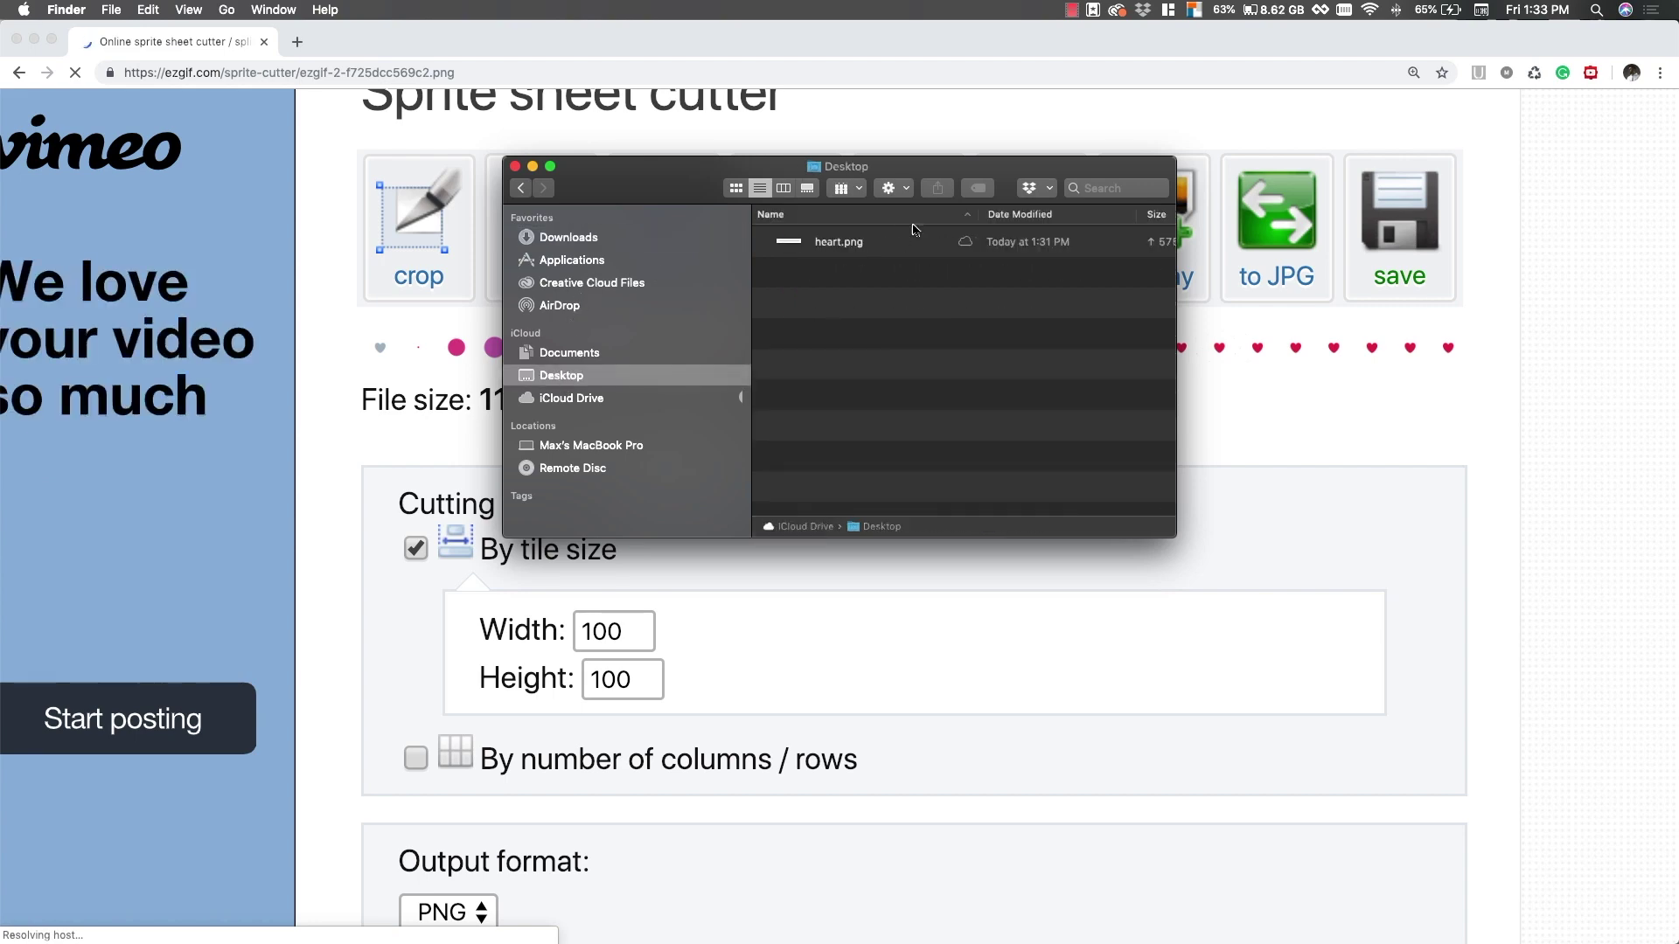
pyautogui.click(839, 242)
pyautogui.press('super+i')
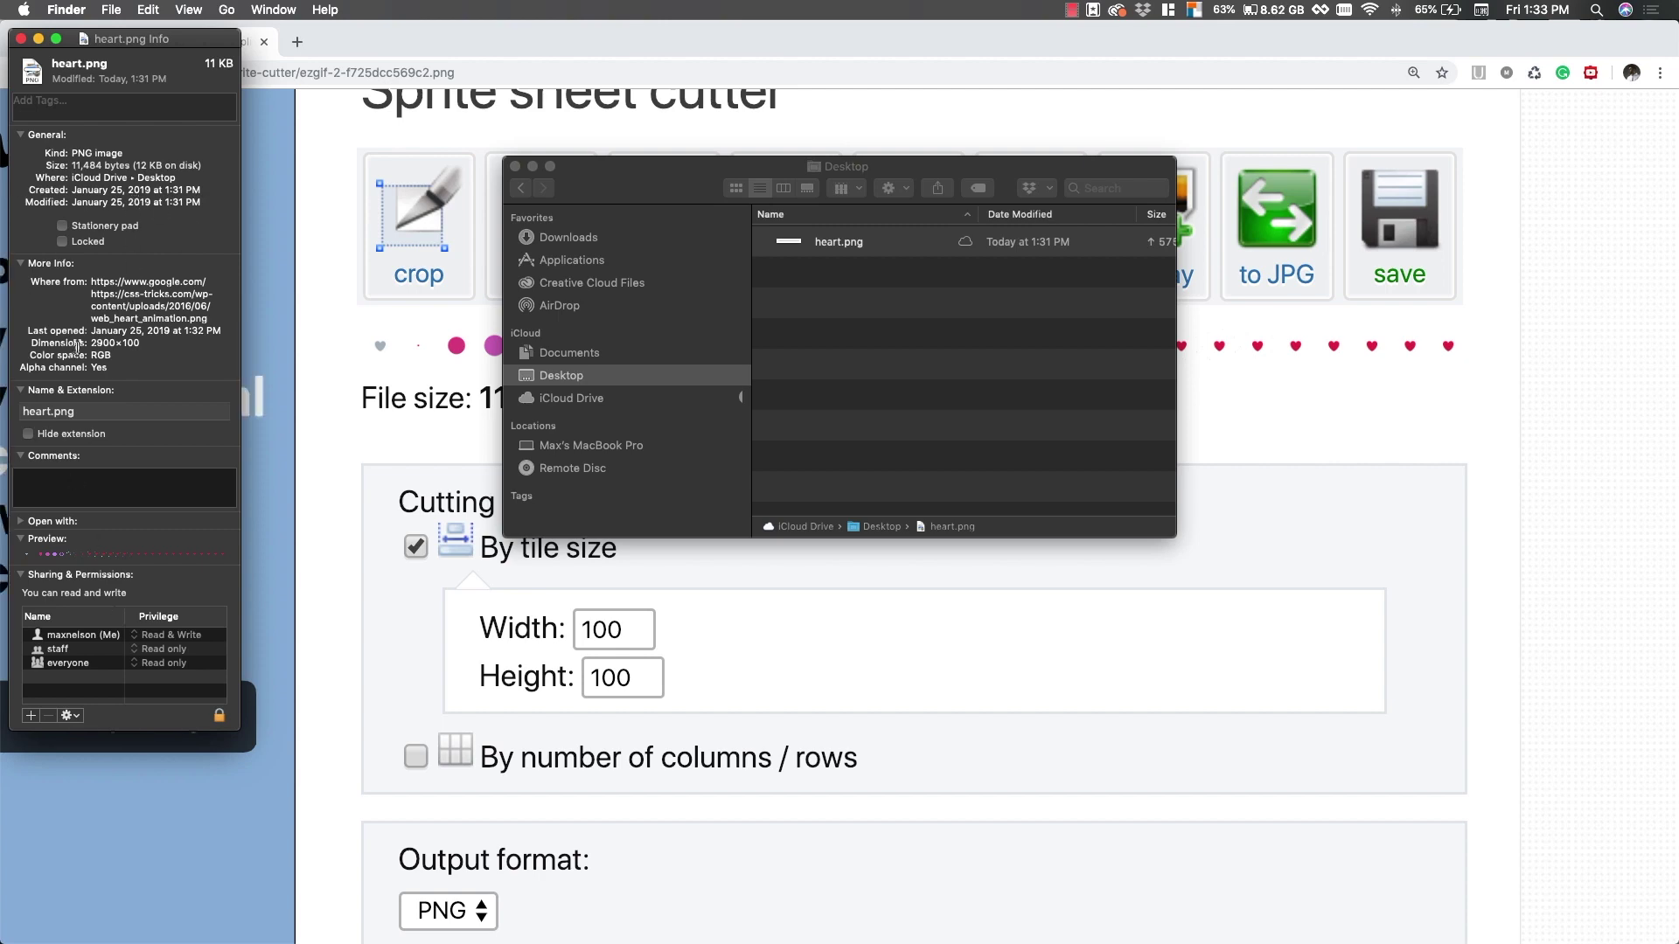
pyautogui.doubleClick(113, 341)
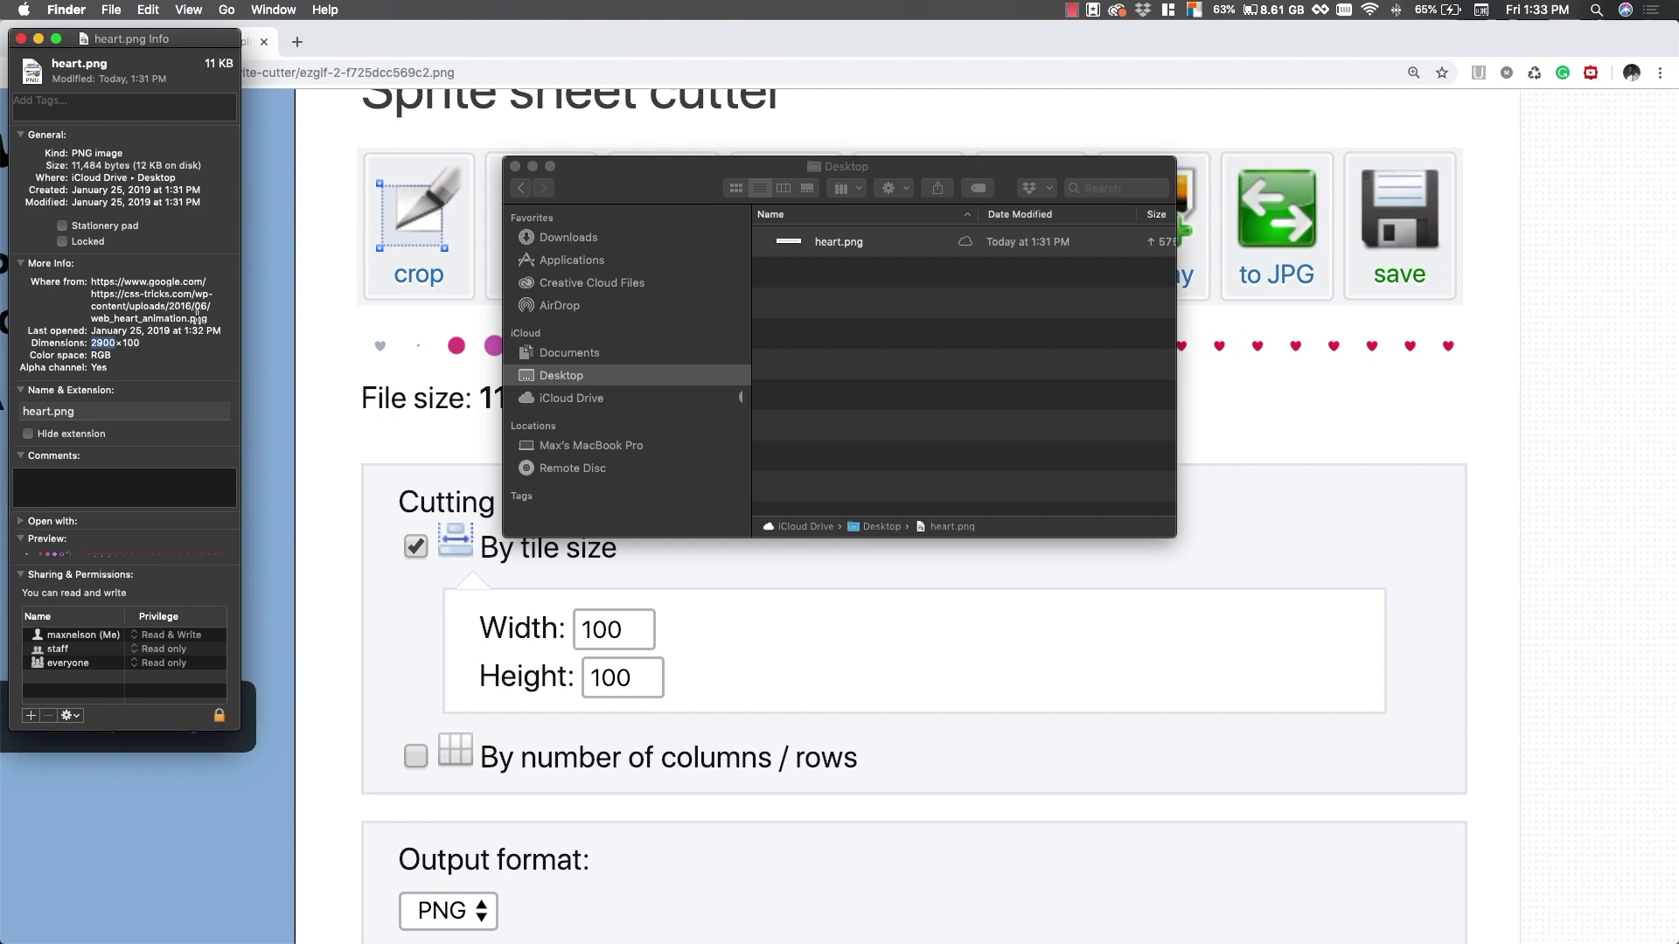
# Return to the cutter page and select the tile height value of 100
pyautogui.click(838, 242)
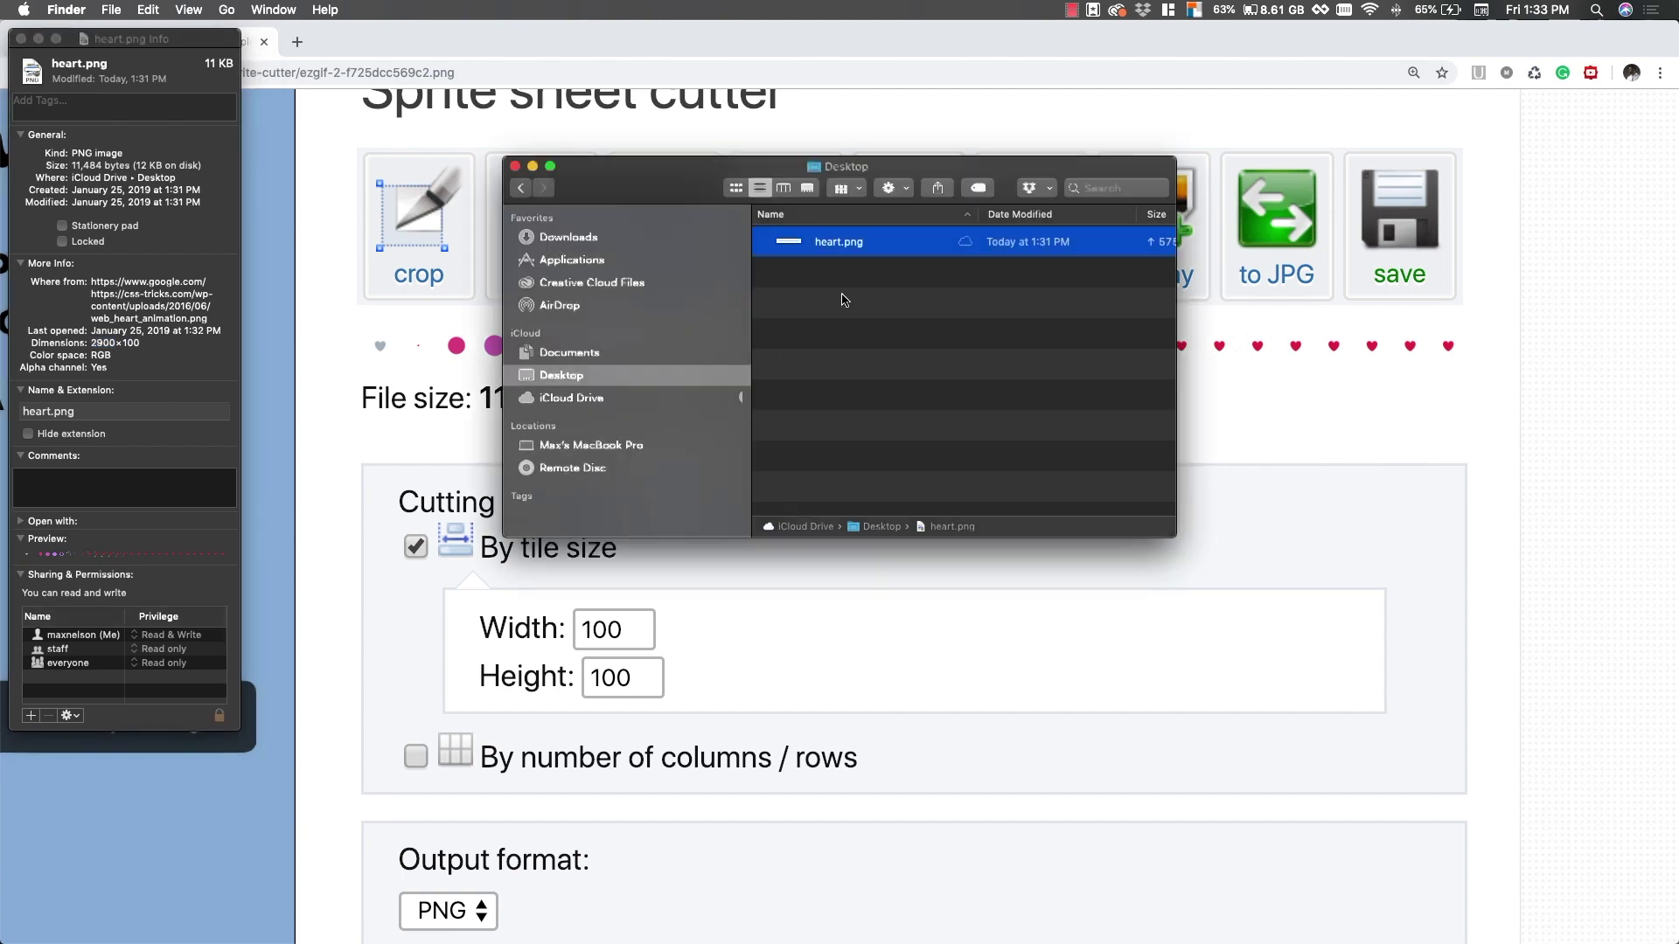
pyautogui.click(584, 680)
pyautogui.doubleClick(601, 674)
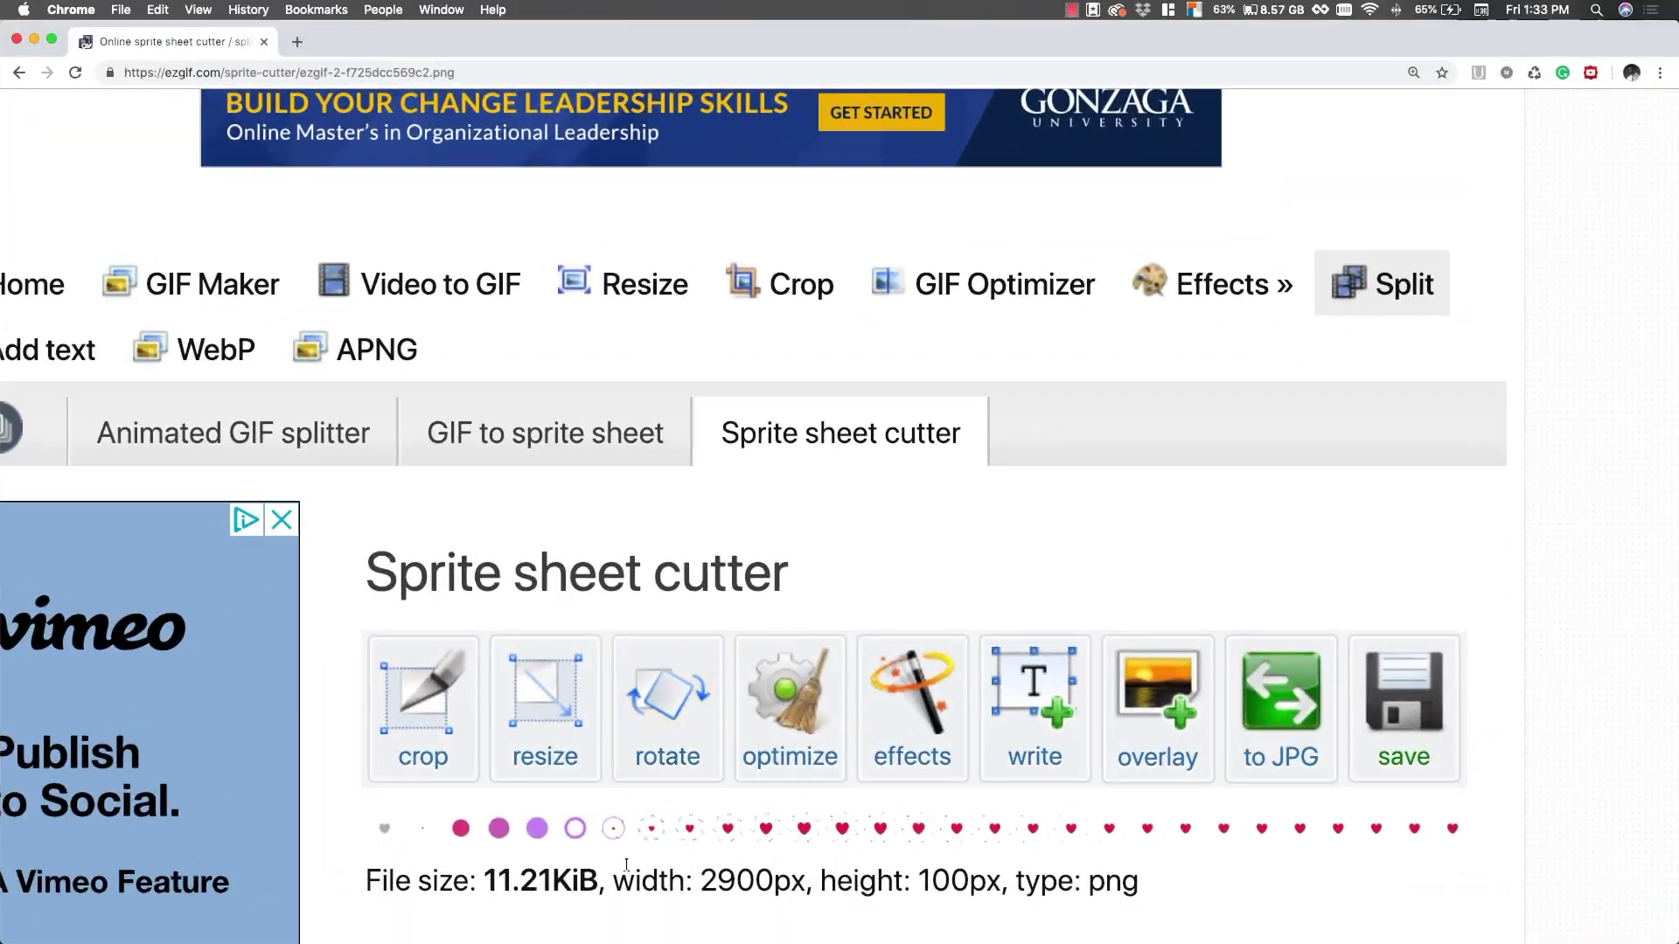
pyautogui.scroll(-5, 626, 865)
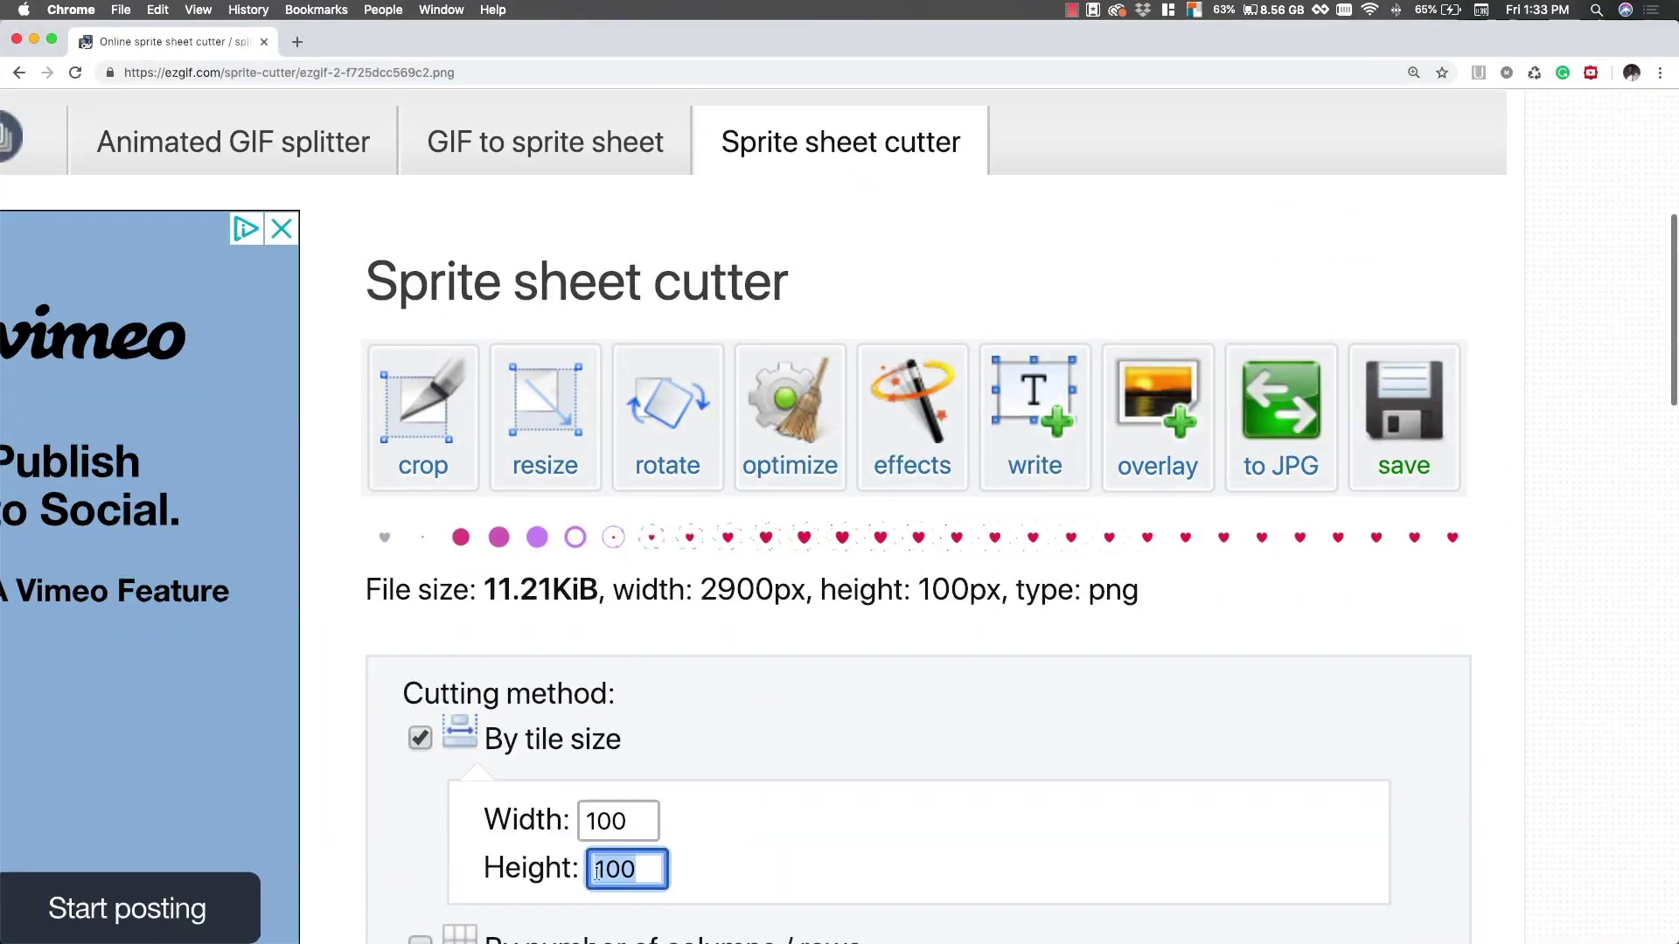
pyautogui.scroll(-1, 607, 882)
pyautogui.doubleClick(612, 767)
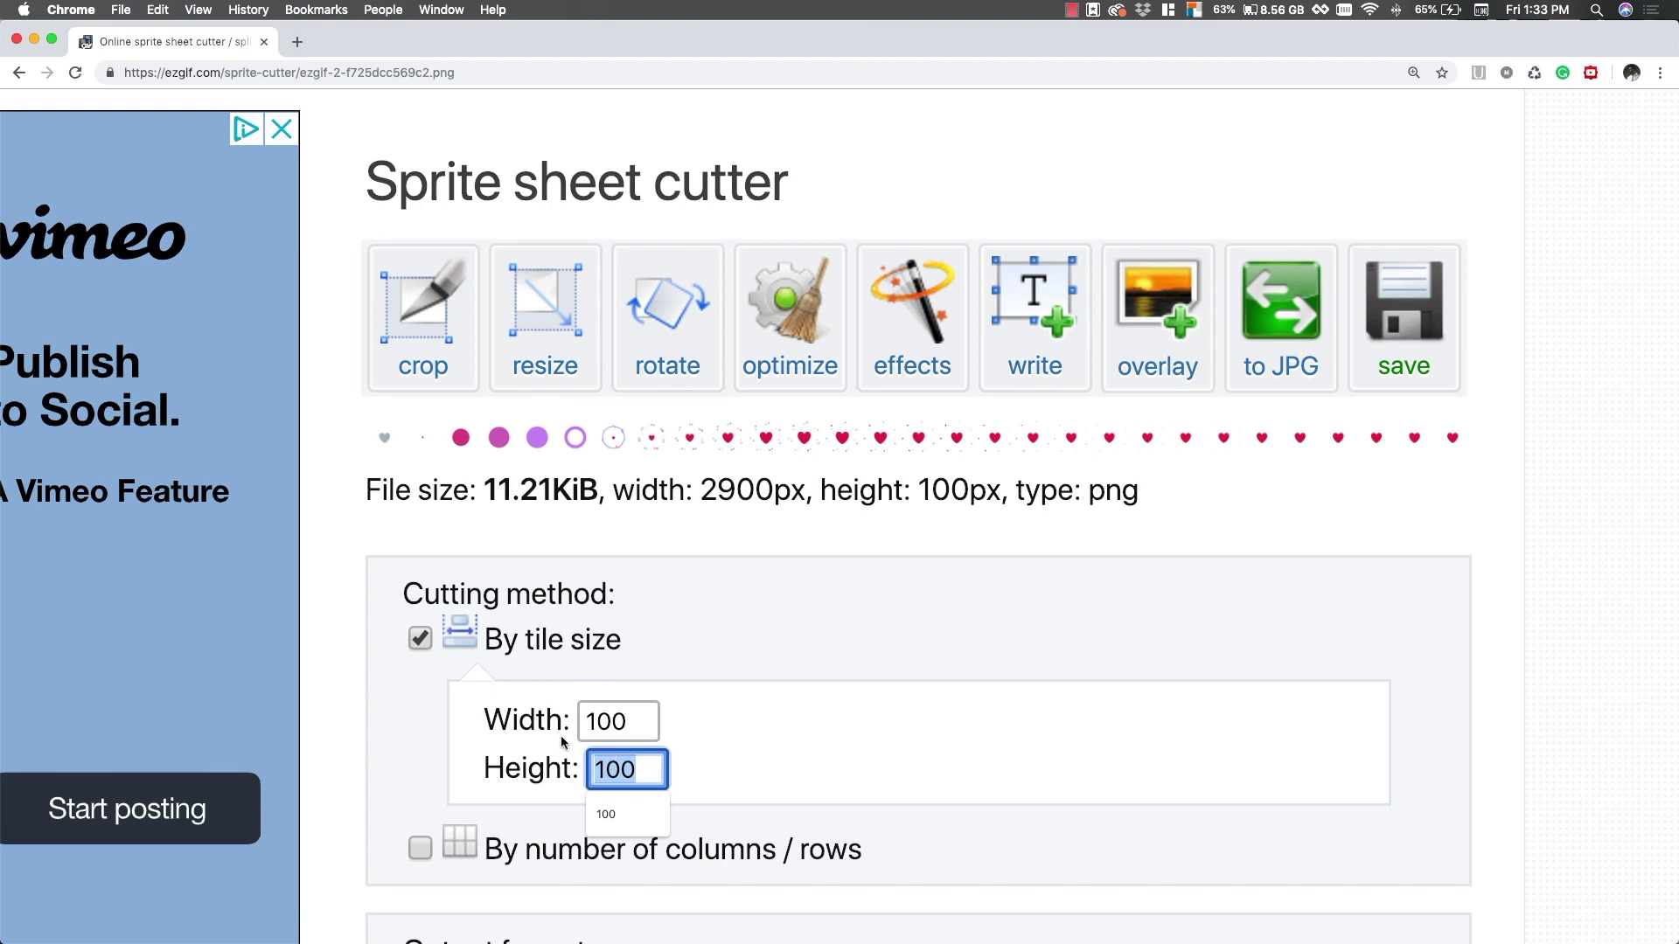
pyautogui.doubleClick(623, 729)
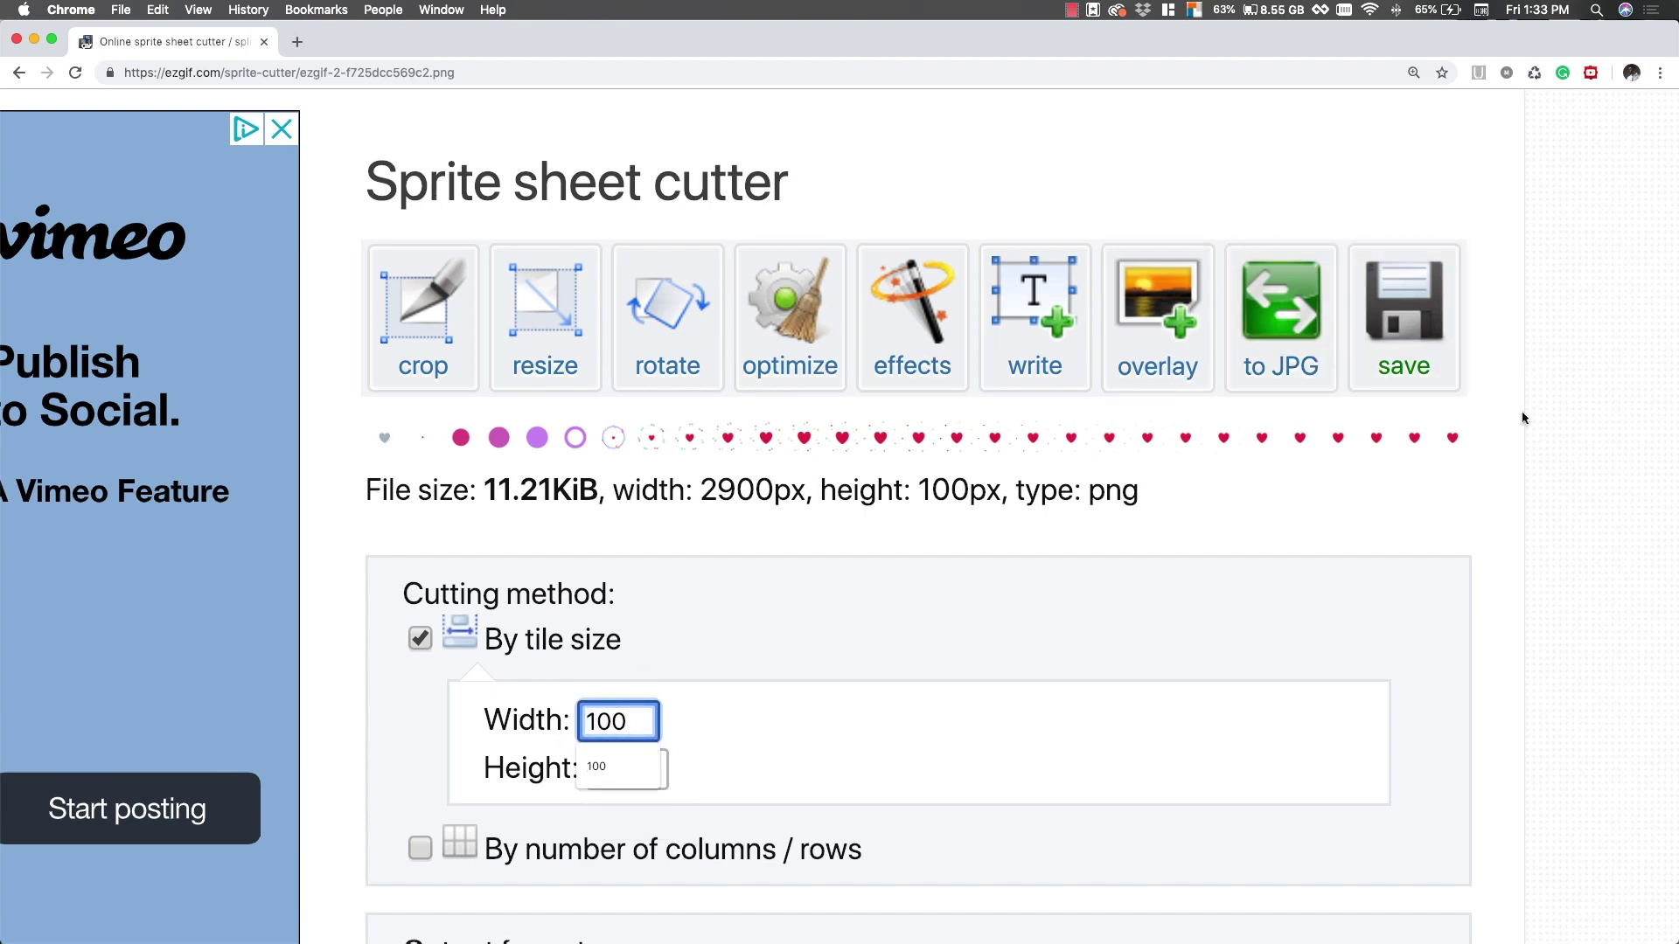
pyautogui.doubleClick(637, 717)
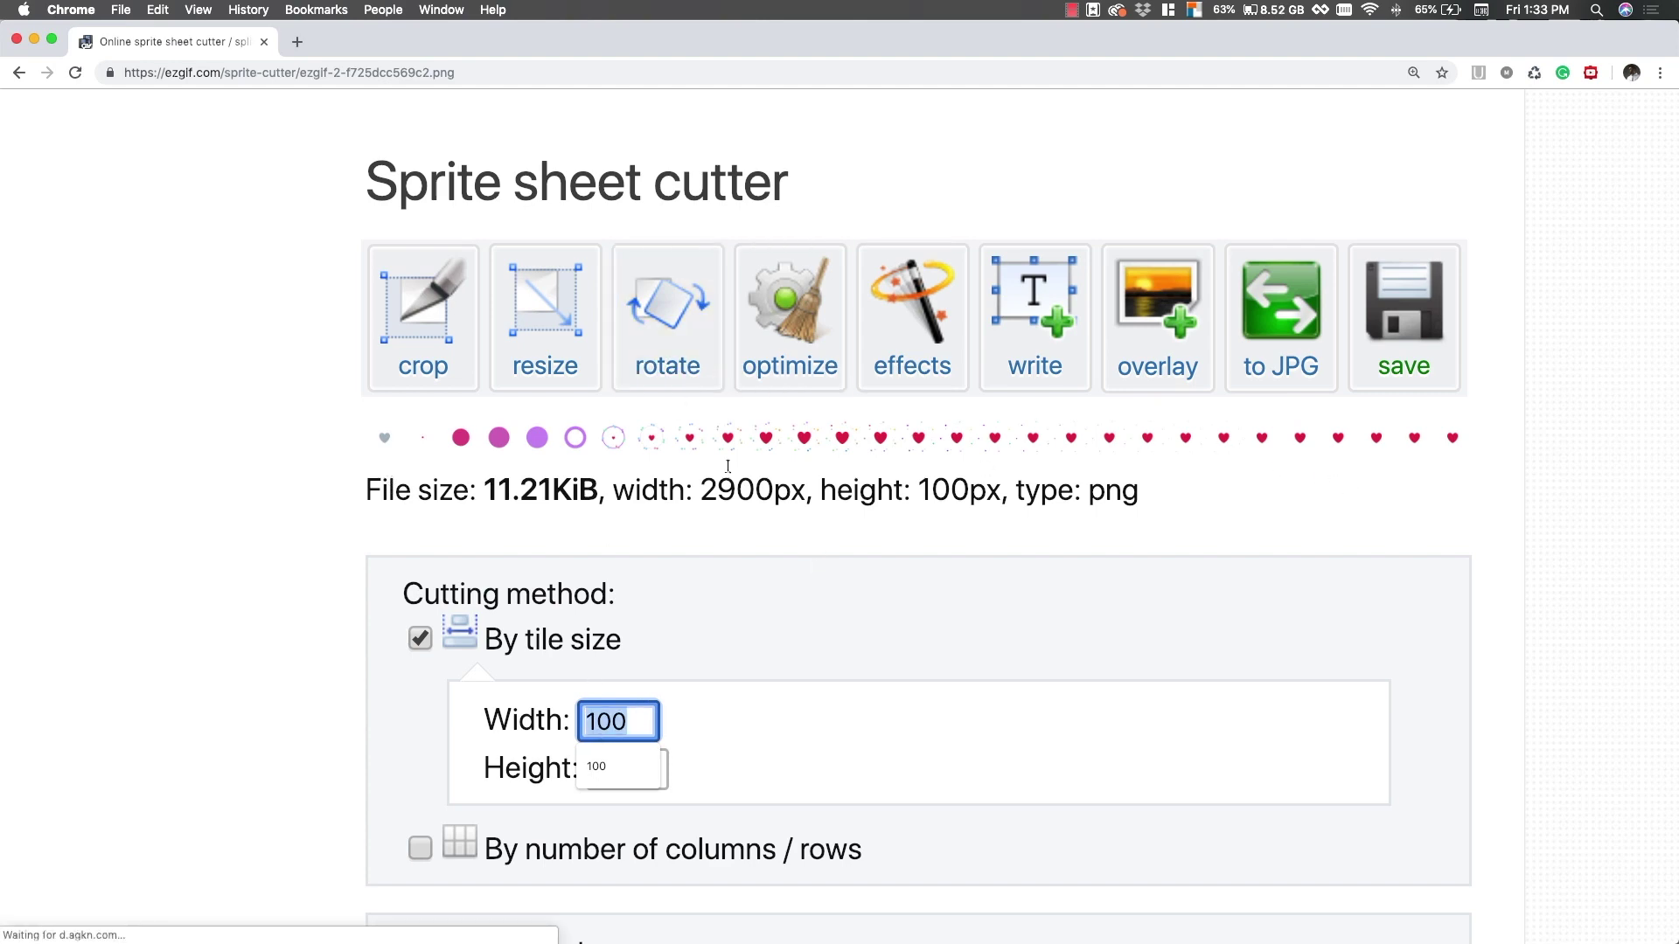
pyautogui.write('d')
pyautogui.write('100')
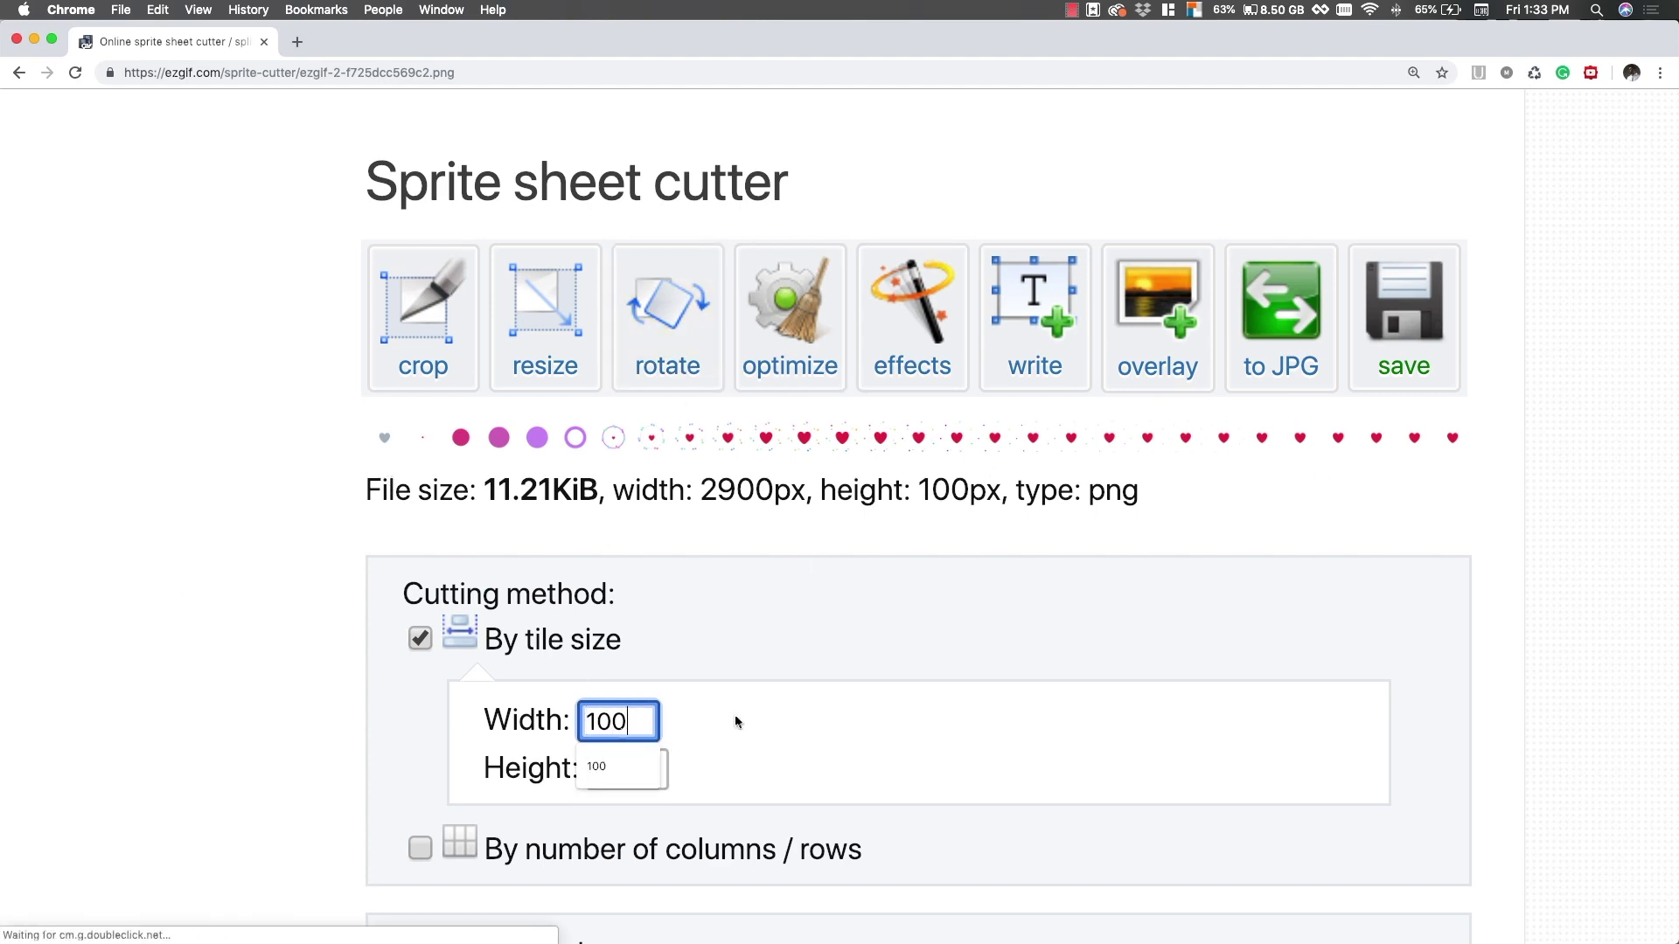
pyautogui.scroll(-2, 695, 722)
pyautogui.scroll(-2, 500, 862)
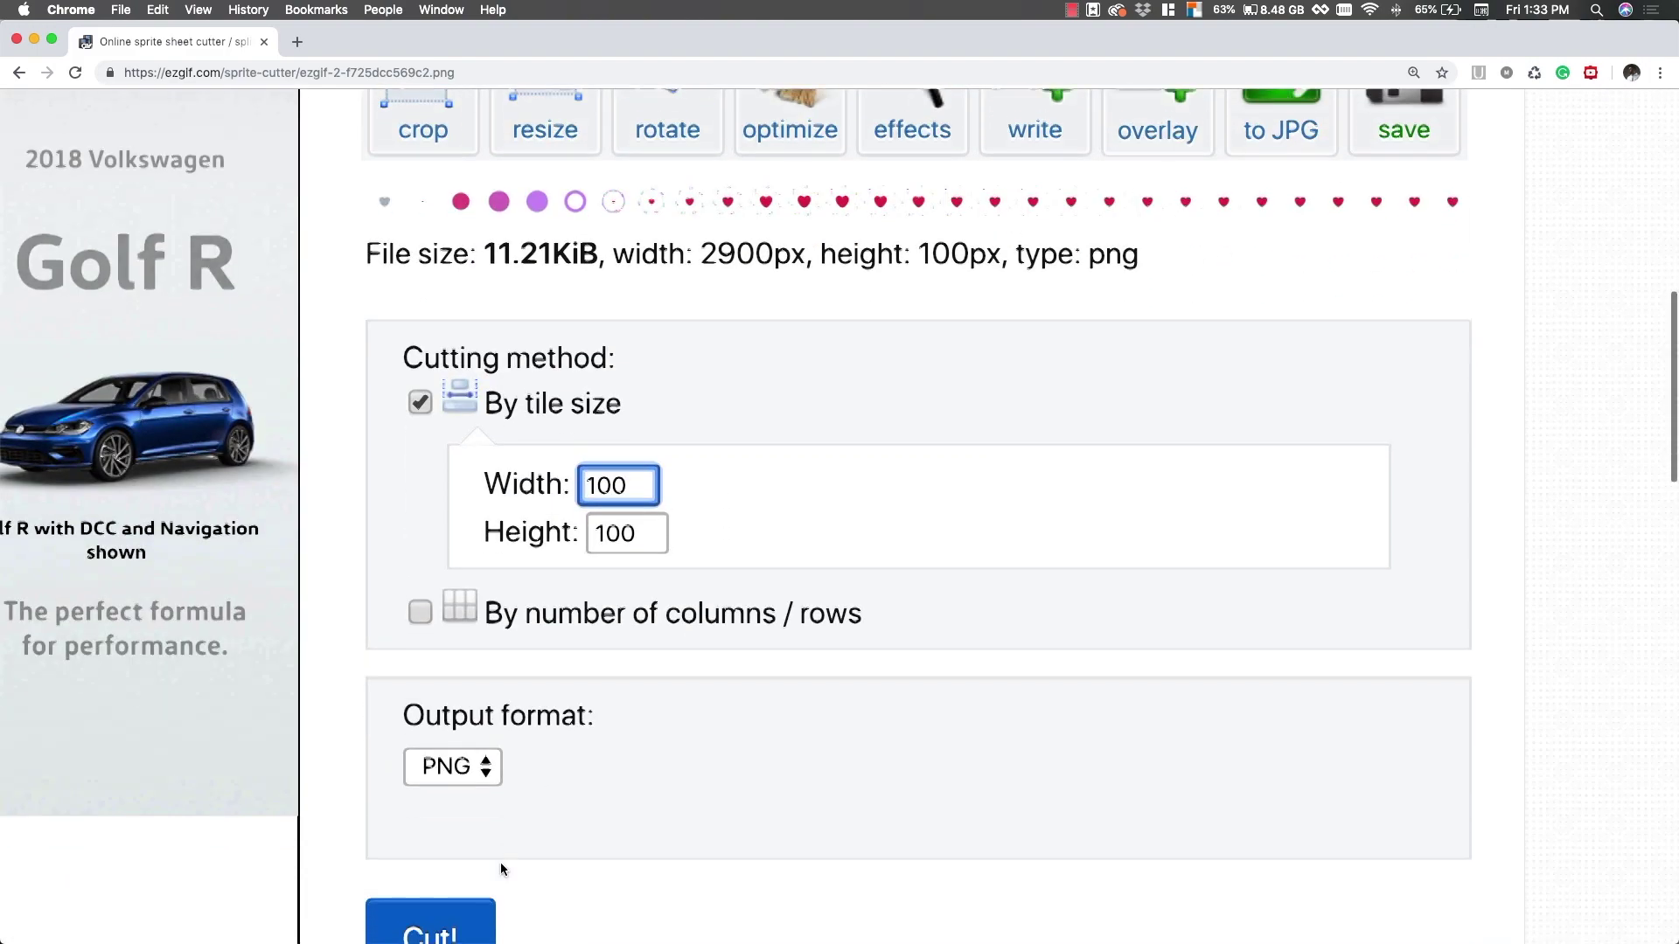
# Cut the heart strip into 100×100 PNG tiles with the page zoomed out
pyautogui.press('super+minus')
pyautogui.press('super+minus')
pyautogui.scroll(4, 466, 814)
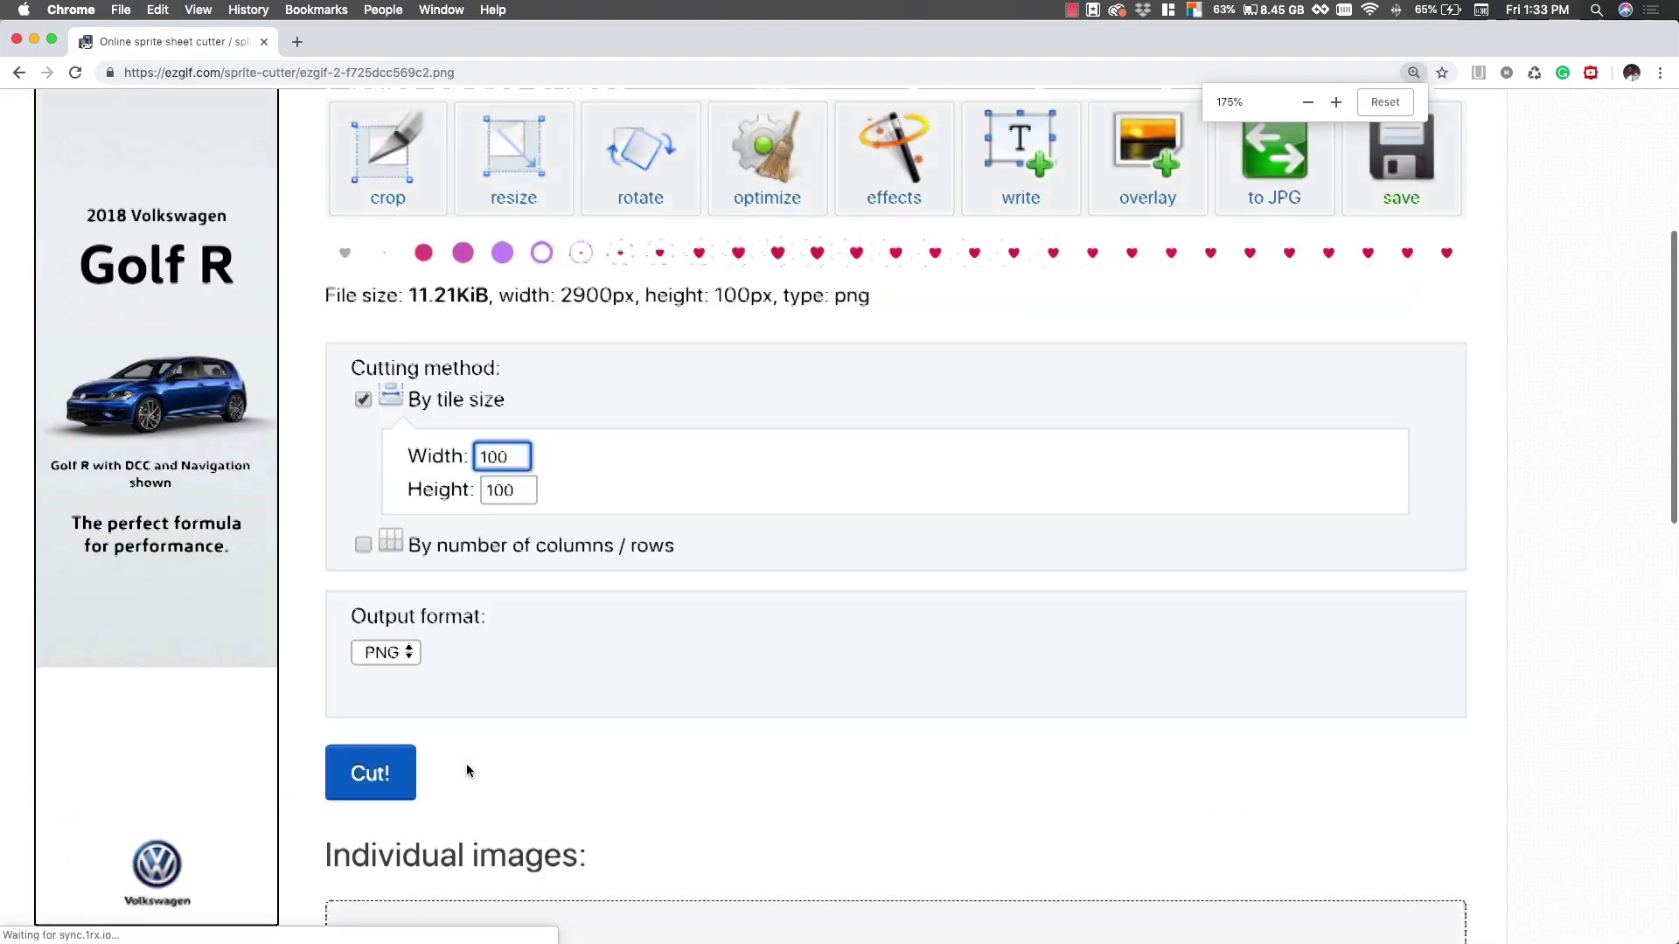
pyautogui.click(332, 846)
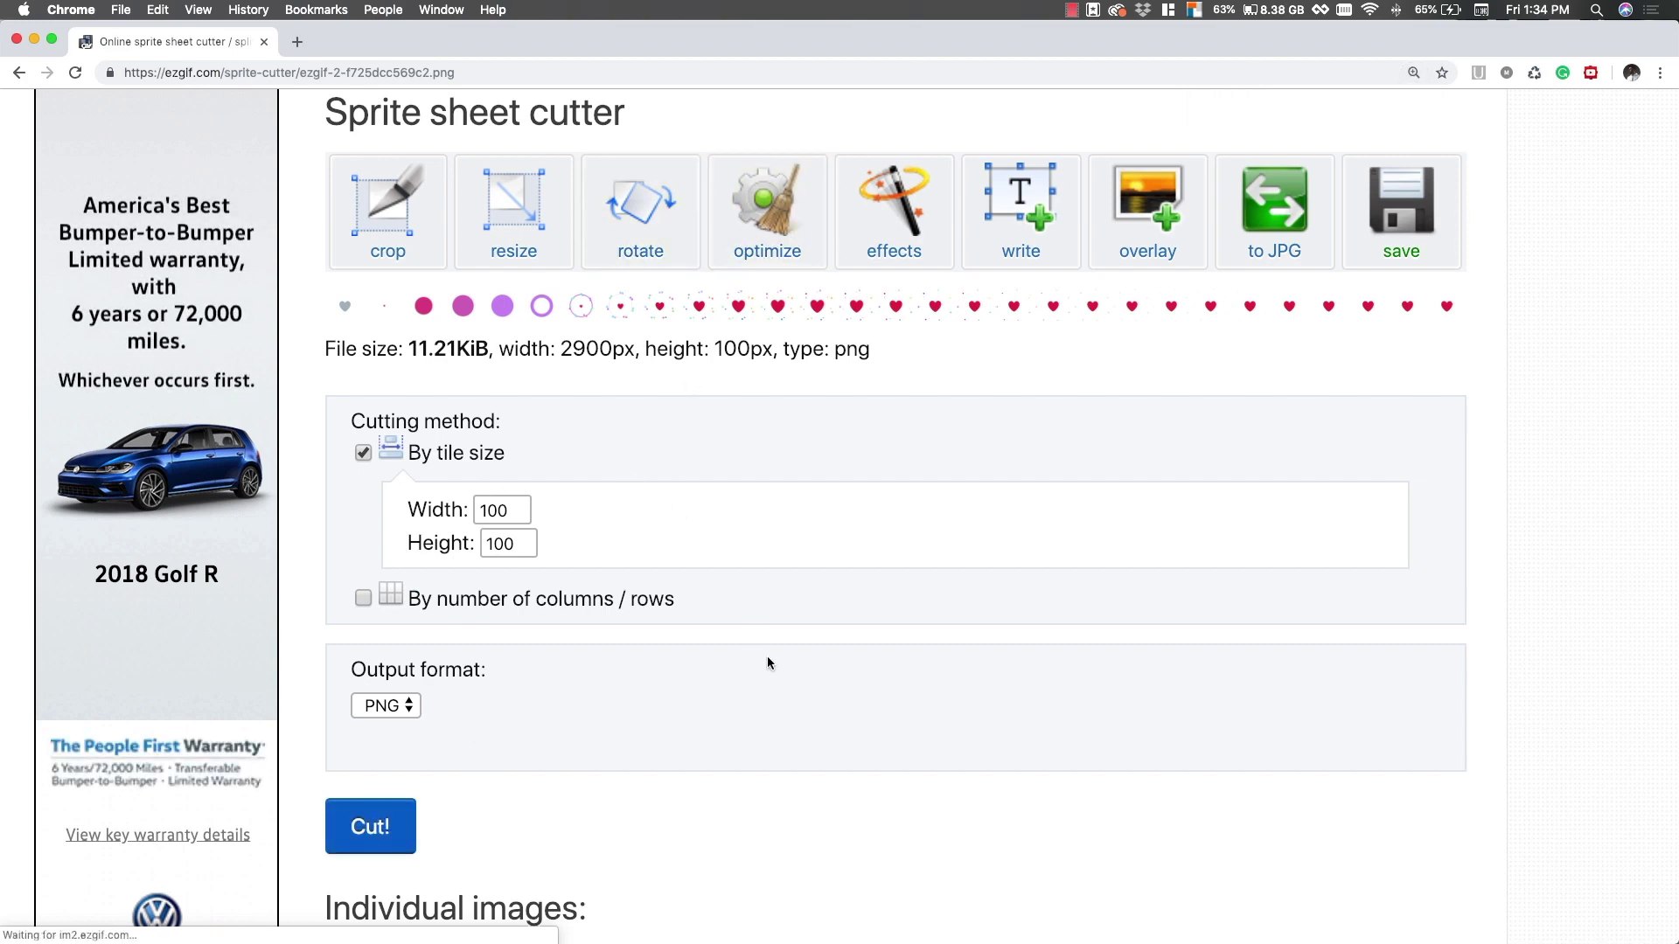
# Zoom out further and scroll to see the grid of 29 individual heart frames
pyautogui.scroll(-1, 442, 734)
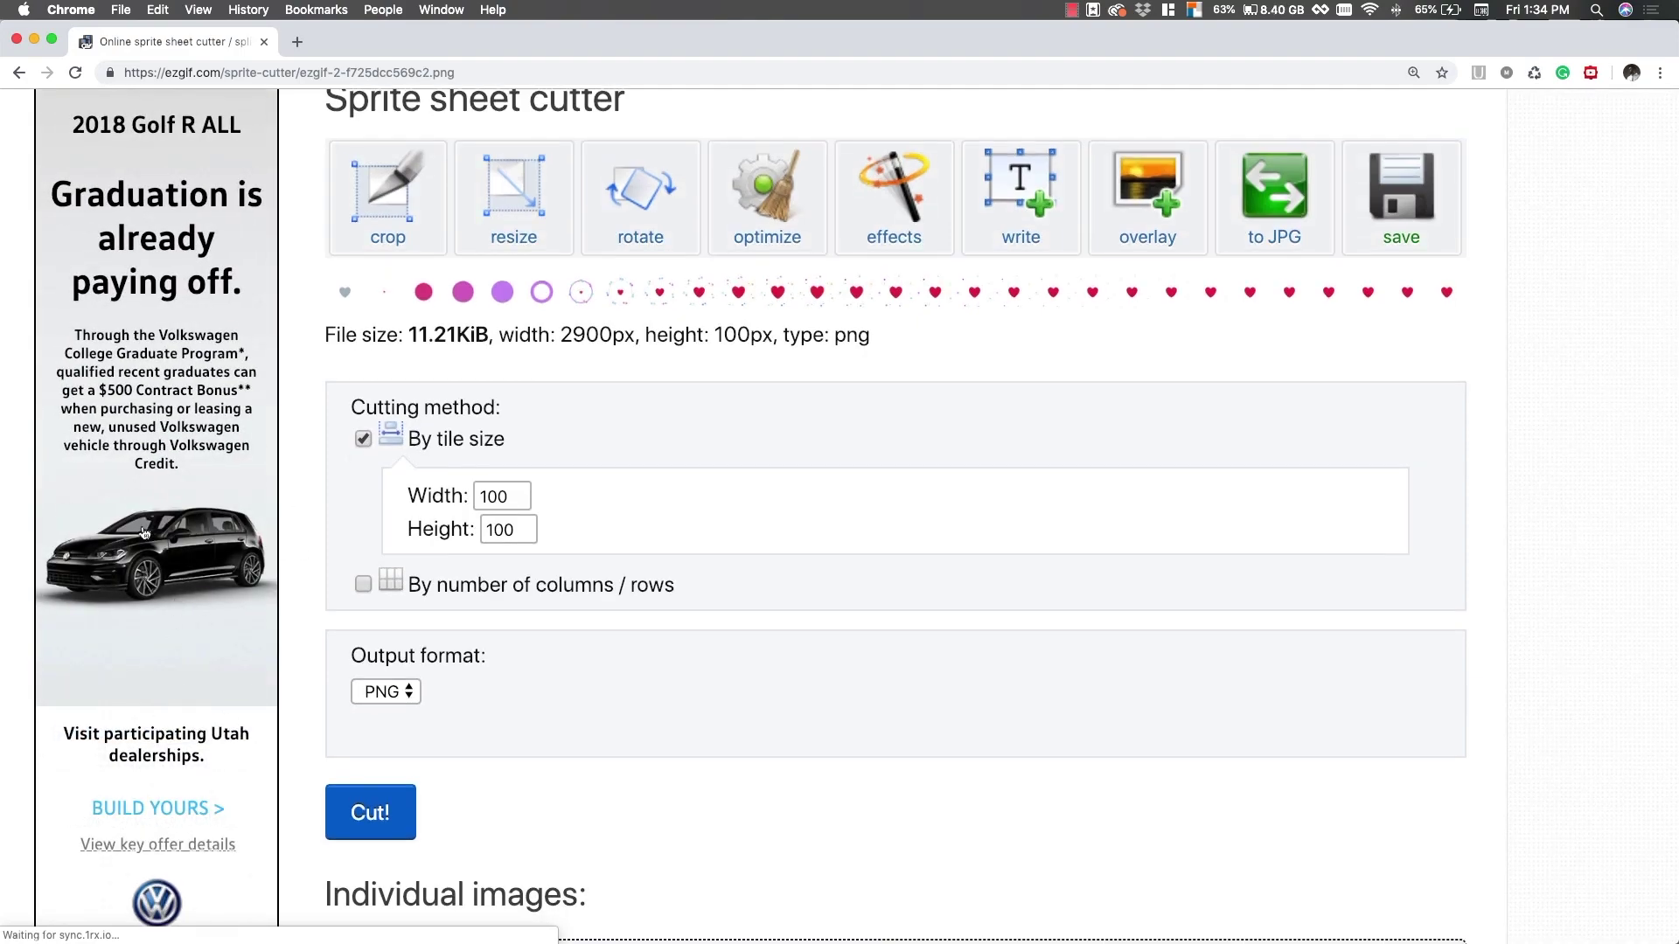
pyautogui.scroll(5, 175, 560)
pyautogui.scroll(-10, 202, 592)
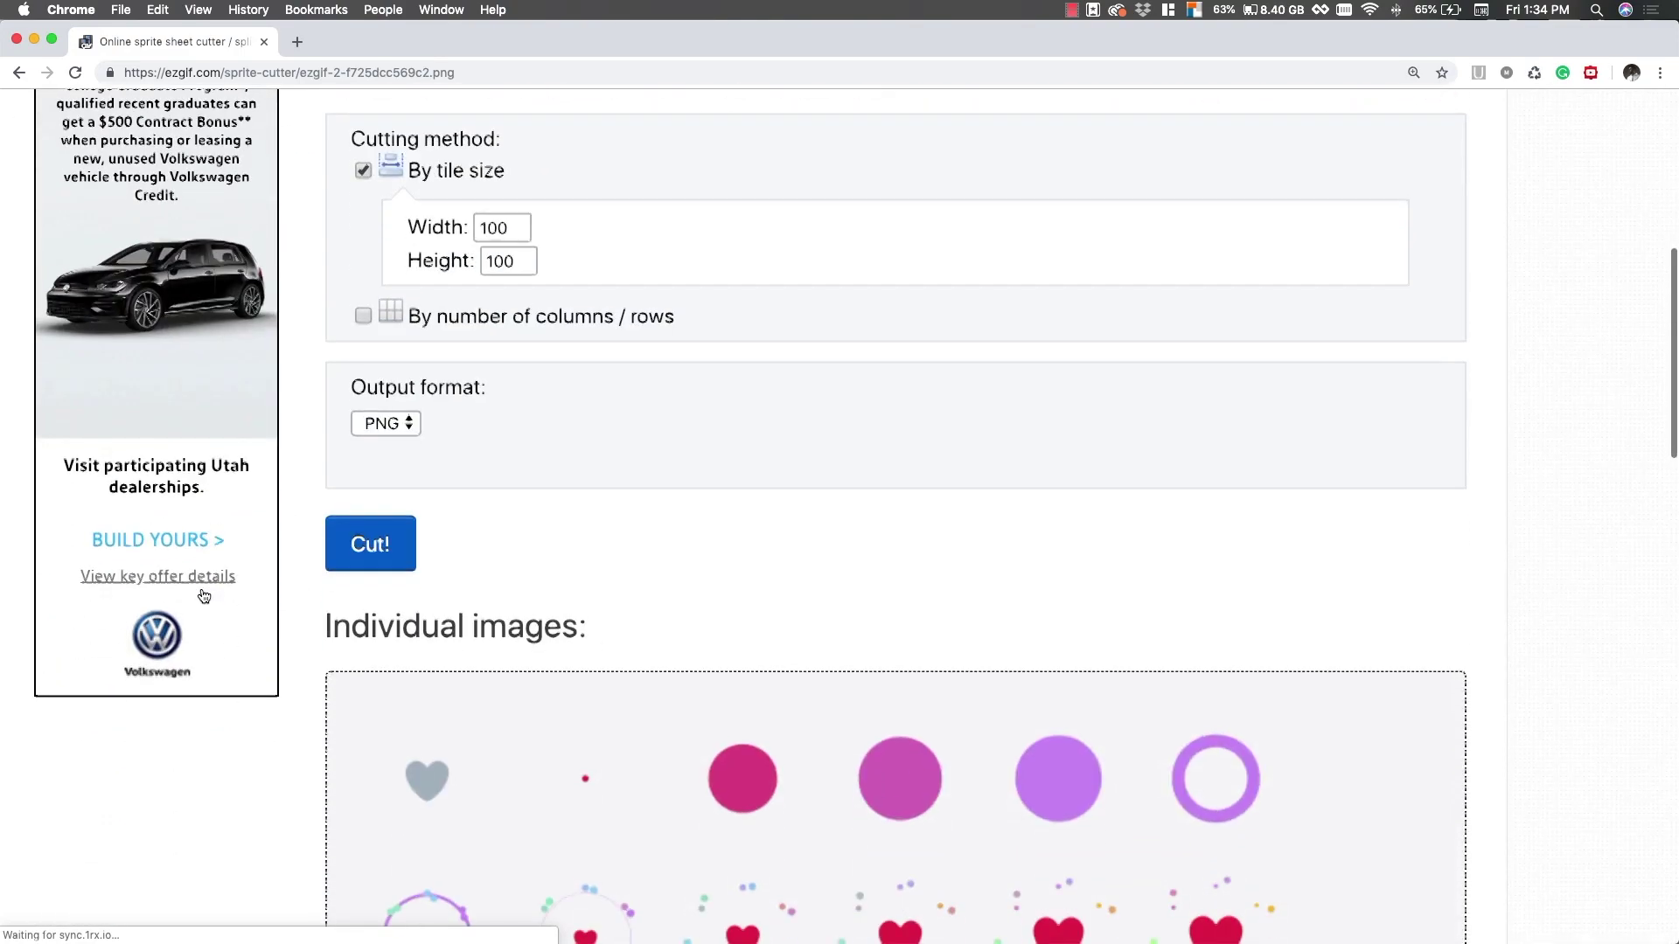
pyautogui.scroll(4, 203, 596)
pyautogui.press('super+minus')
pyautogui.press('super+minus')
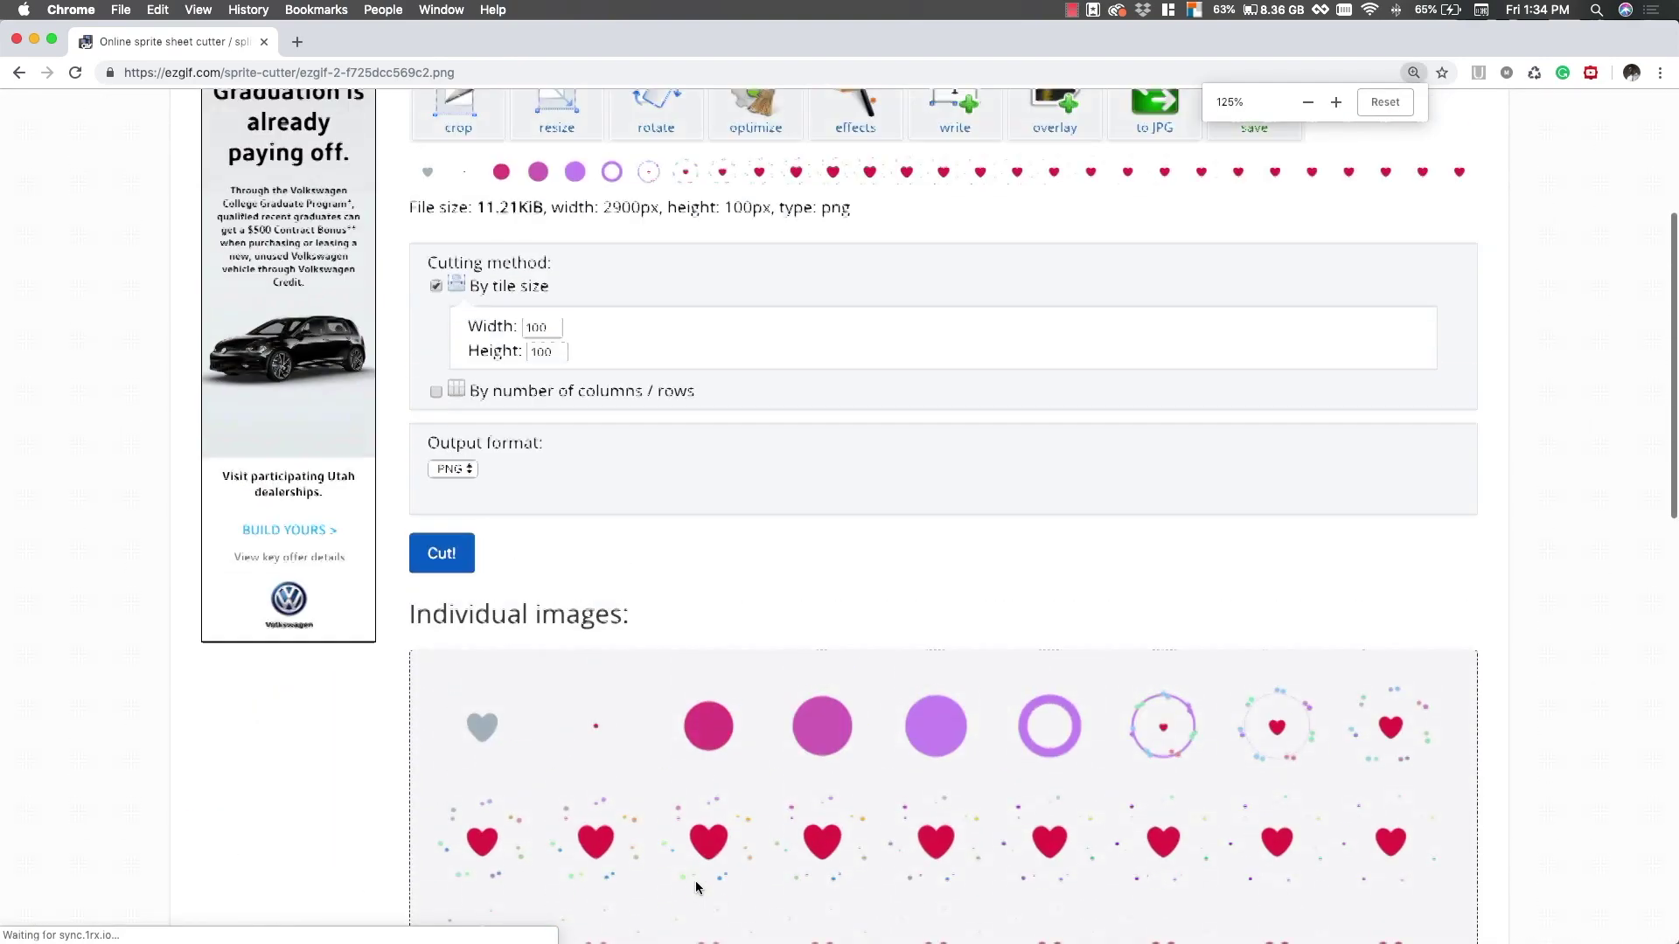
pyautogui.scroll(4, 695, 880)
pyautogui.scroll(-8, 762, 826)
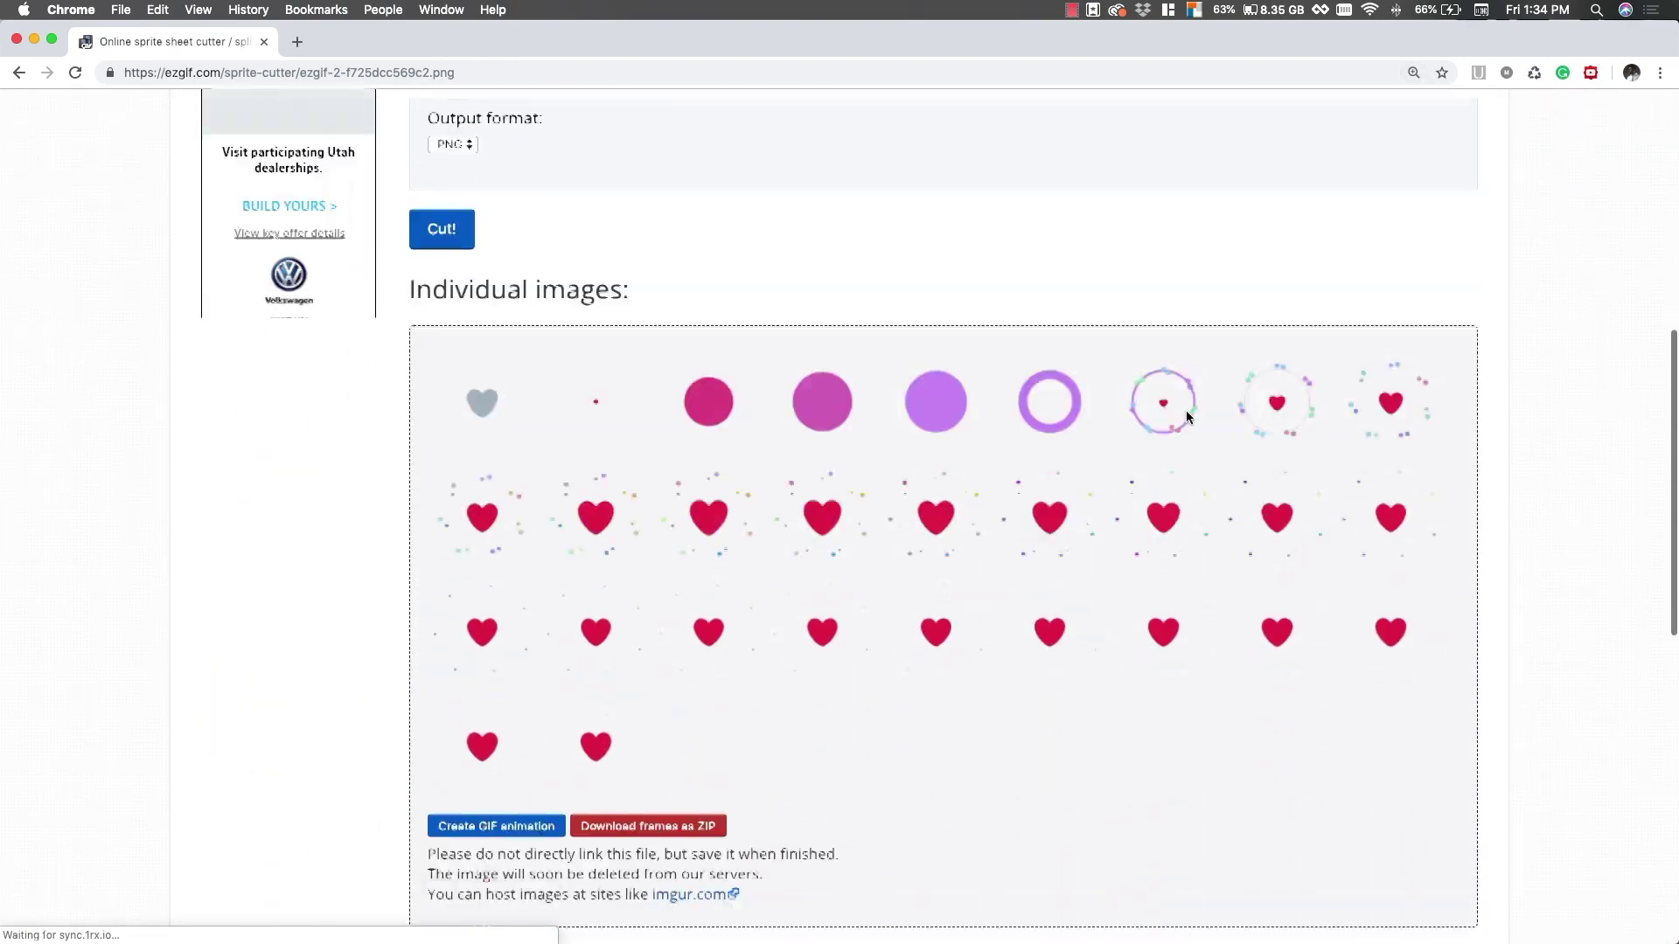
pyautogui.scroll(-3, 1185, 416)
pyautogui.scroll(3, 679, 349)
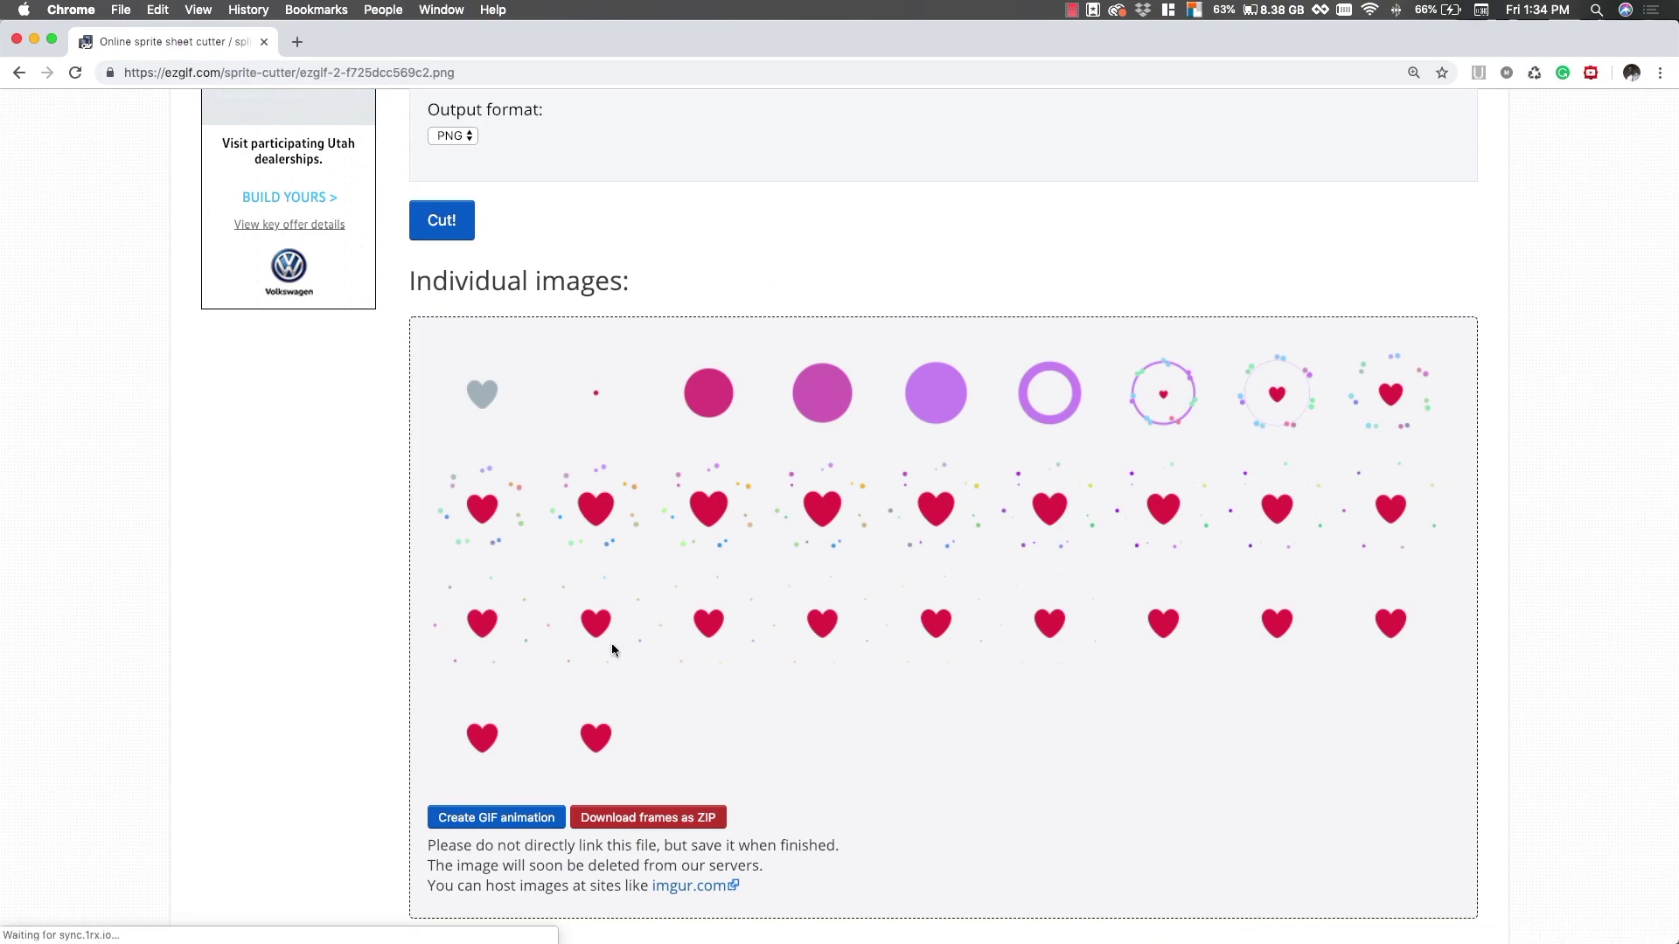
pyautogui.scroll(-3, 738, 648)
pyautogui.scroll(10, 736, 647)
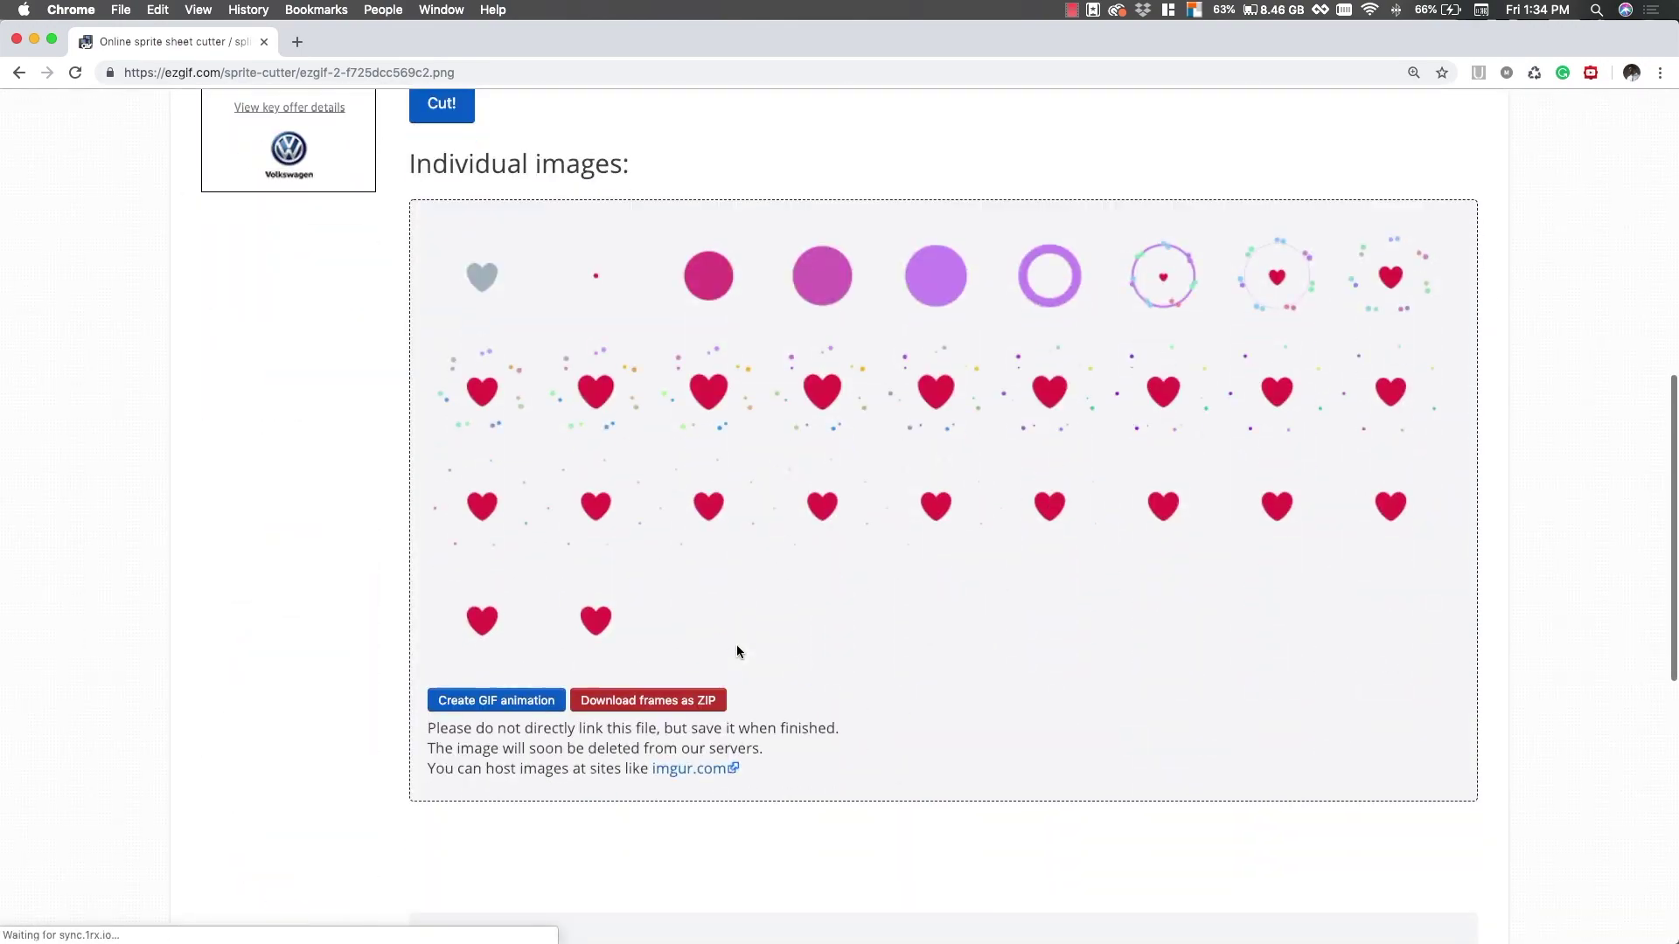
pyautogui.scroll(3, 779, 838)
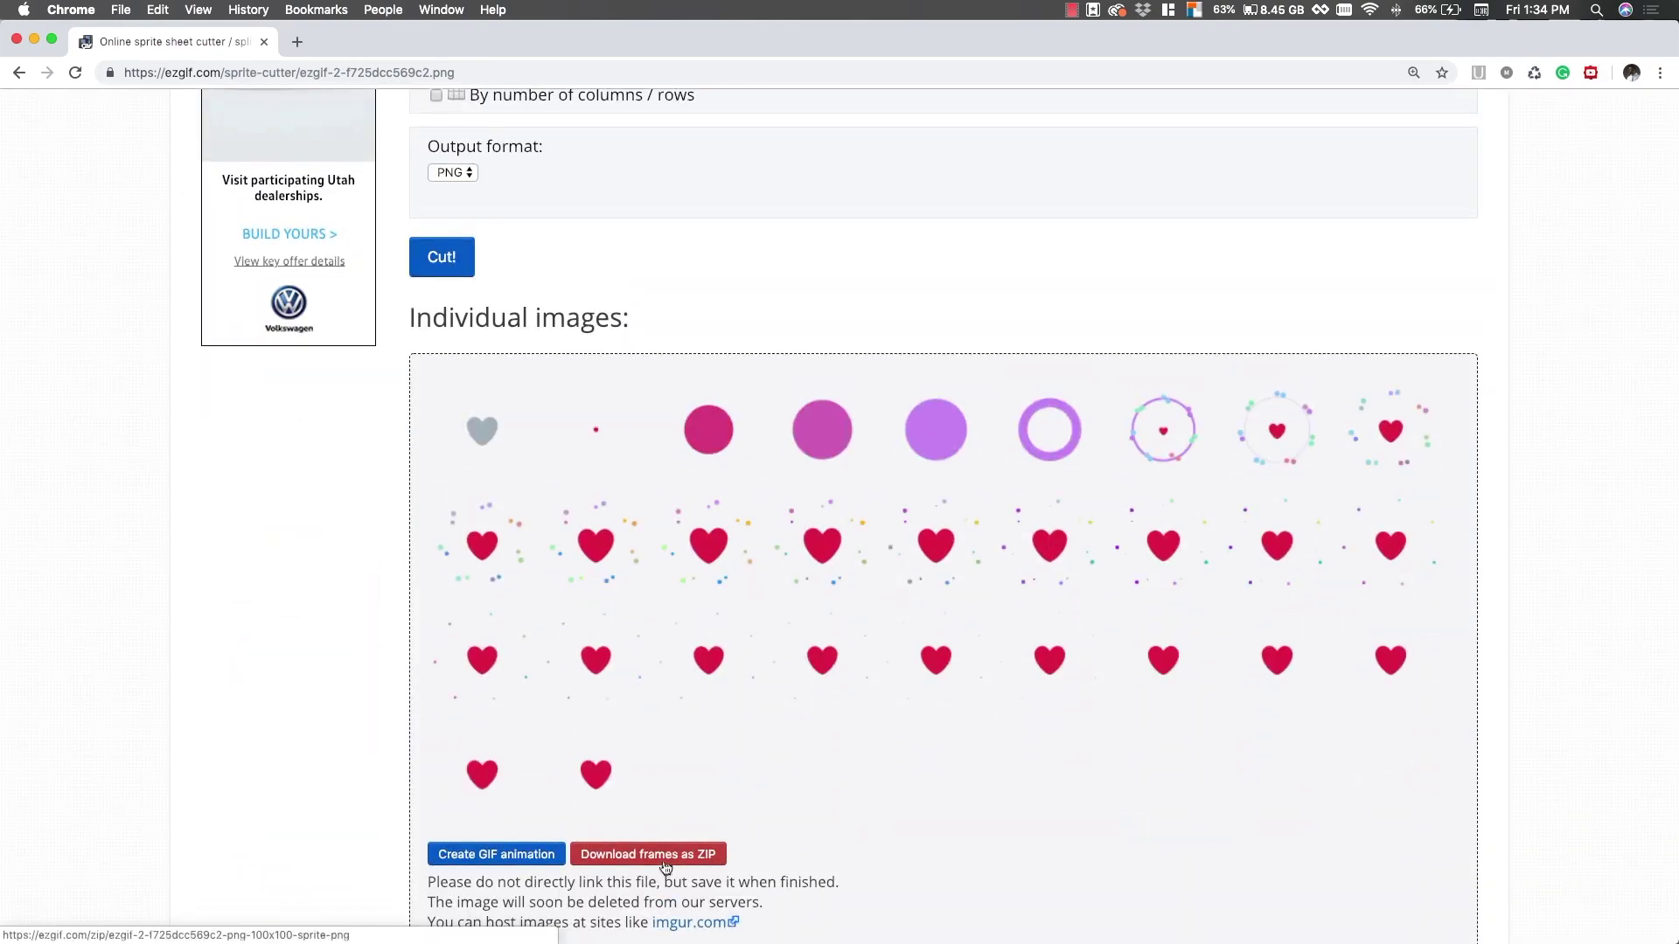
# Download the frames ZIP, extract it and open the ezgif-2-f725dcc569c2-png-100x100-sprite-png (1) folder
pyautogui.click(665, 863)
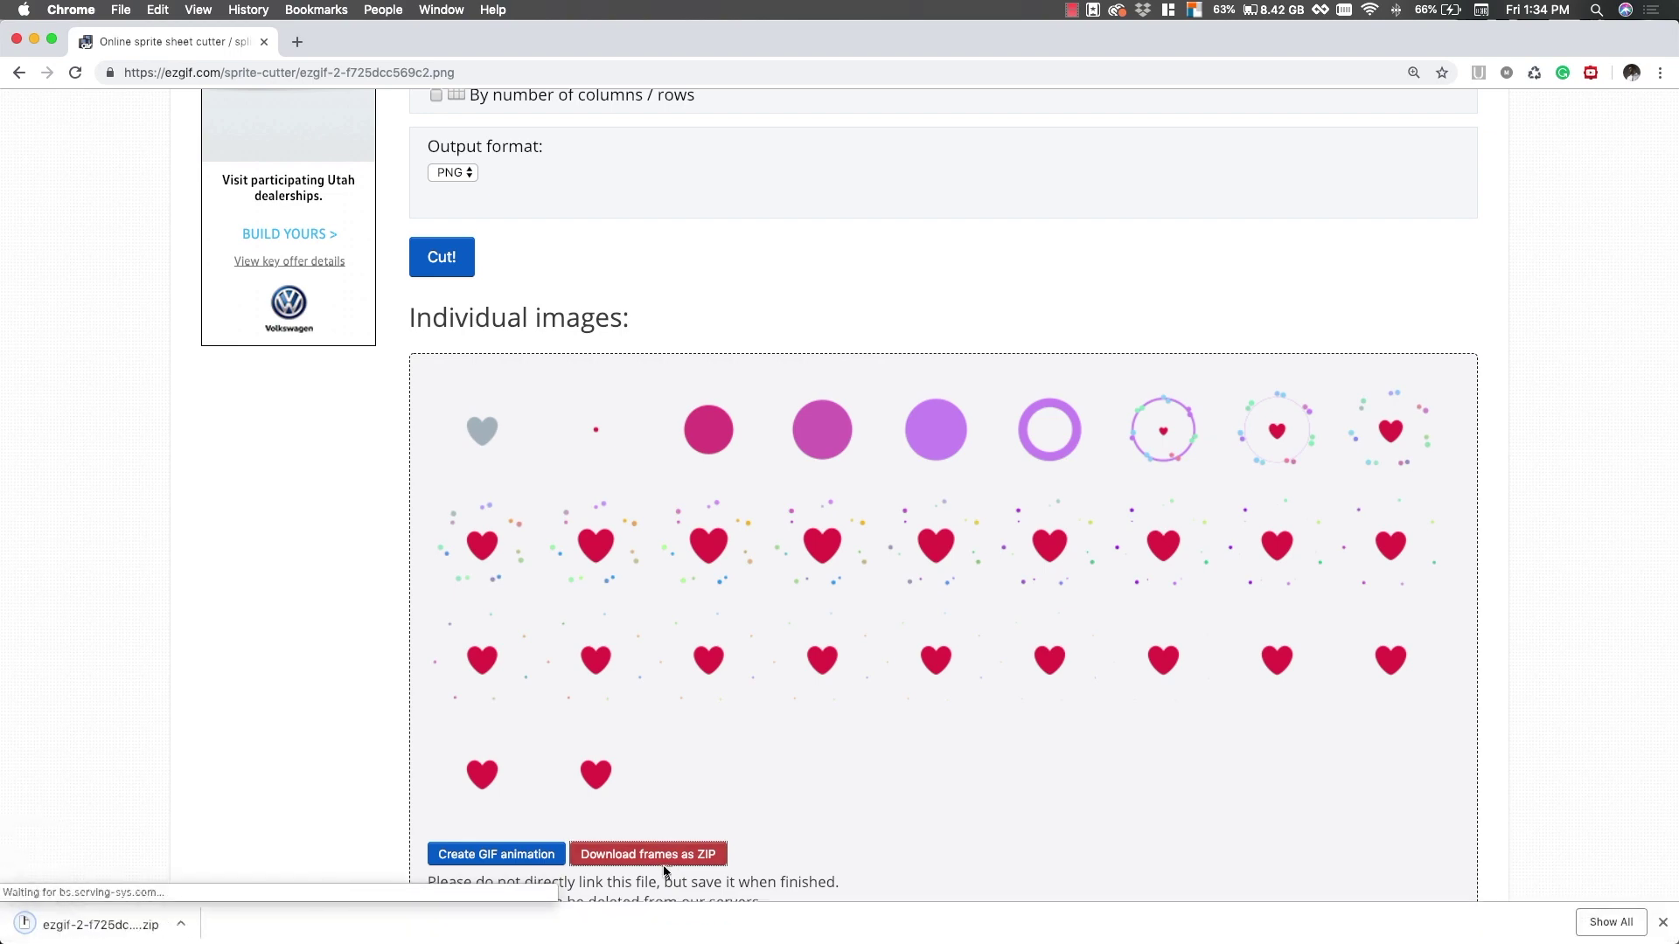
pyautogui.click(124, 915)
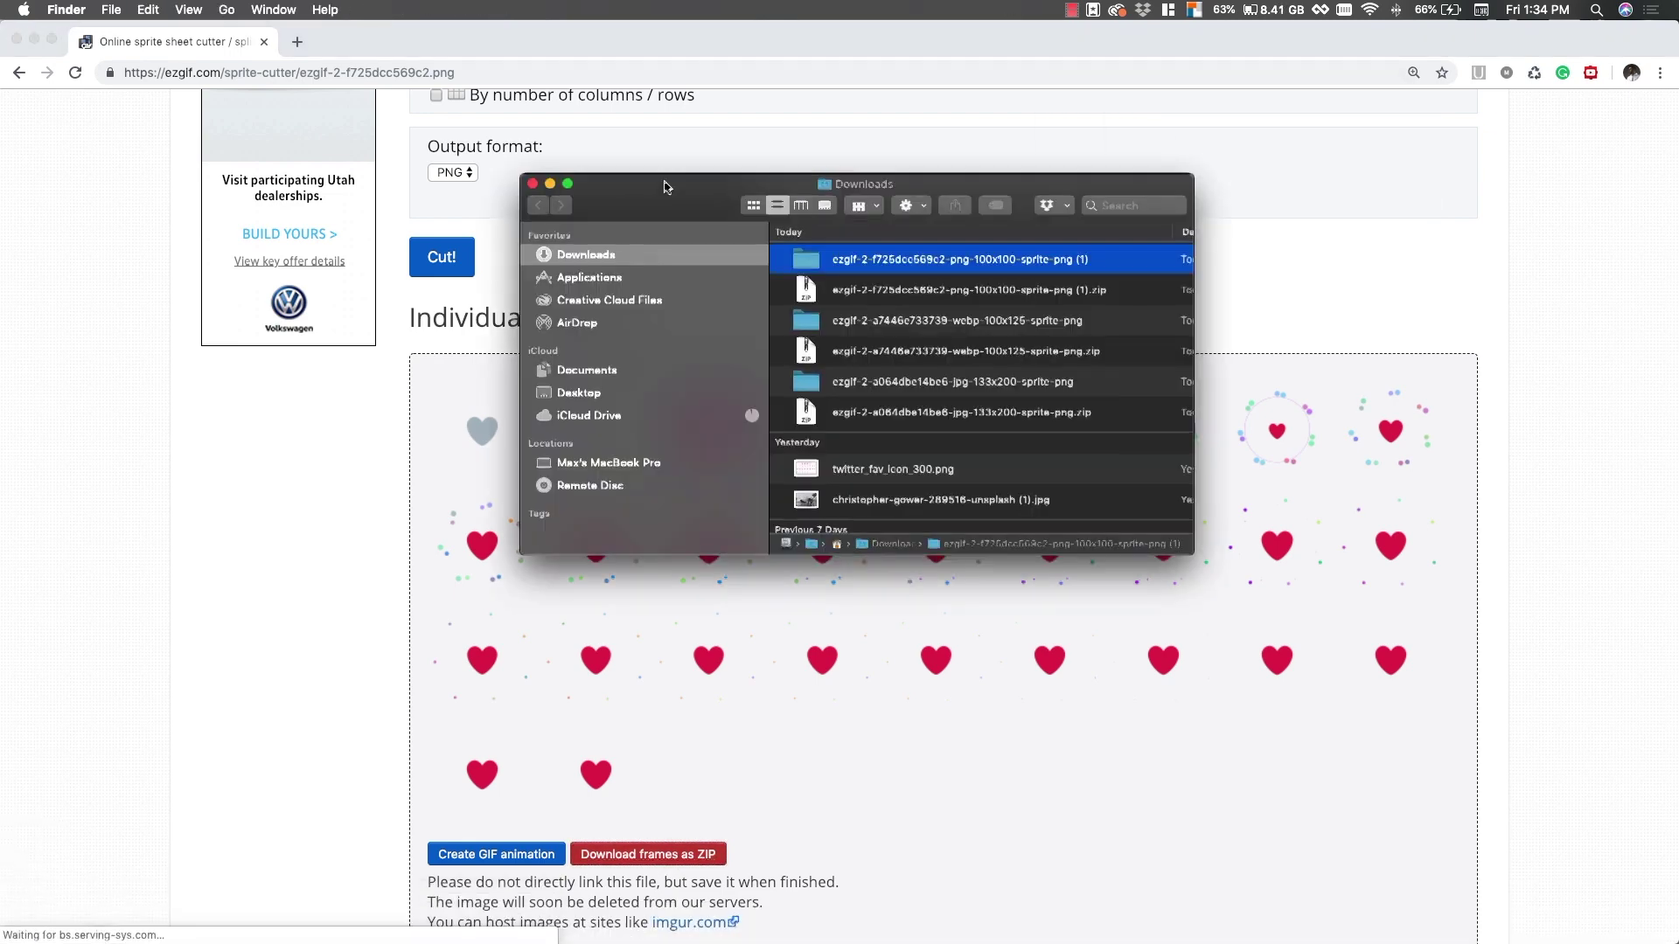
pyautogui.doubleClick(935, 257)
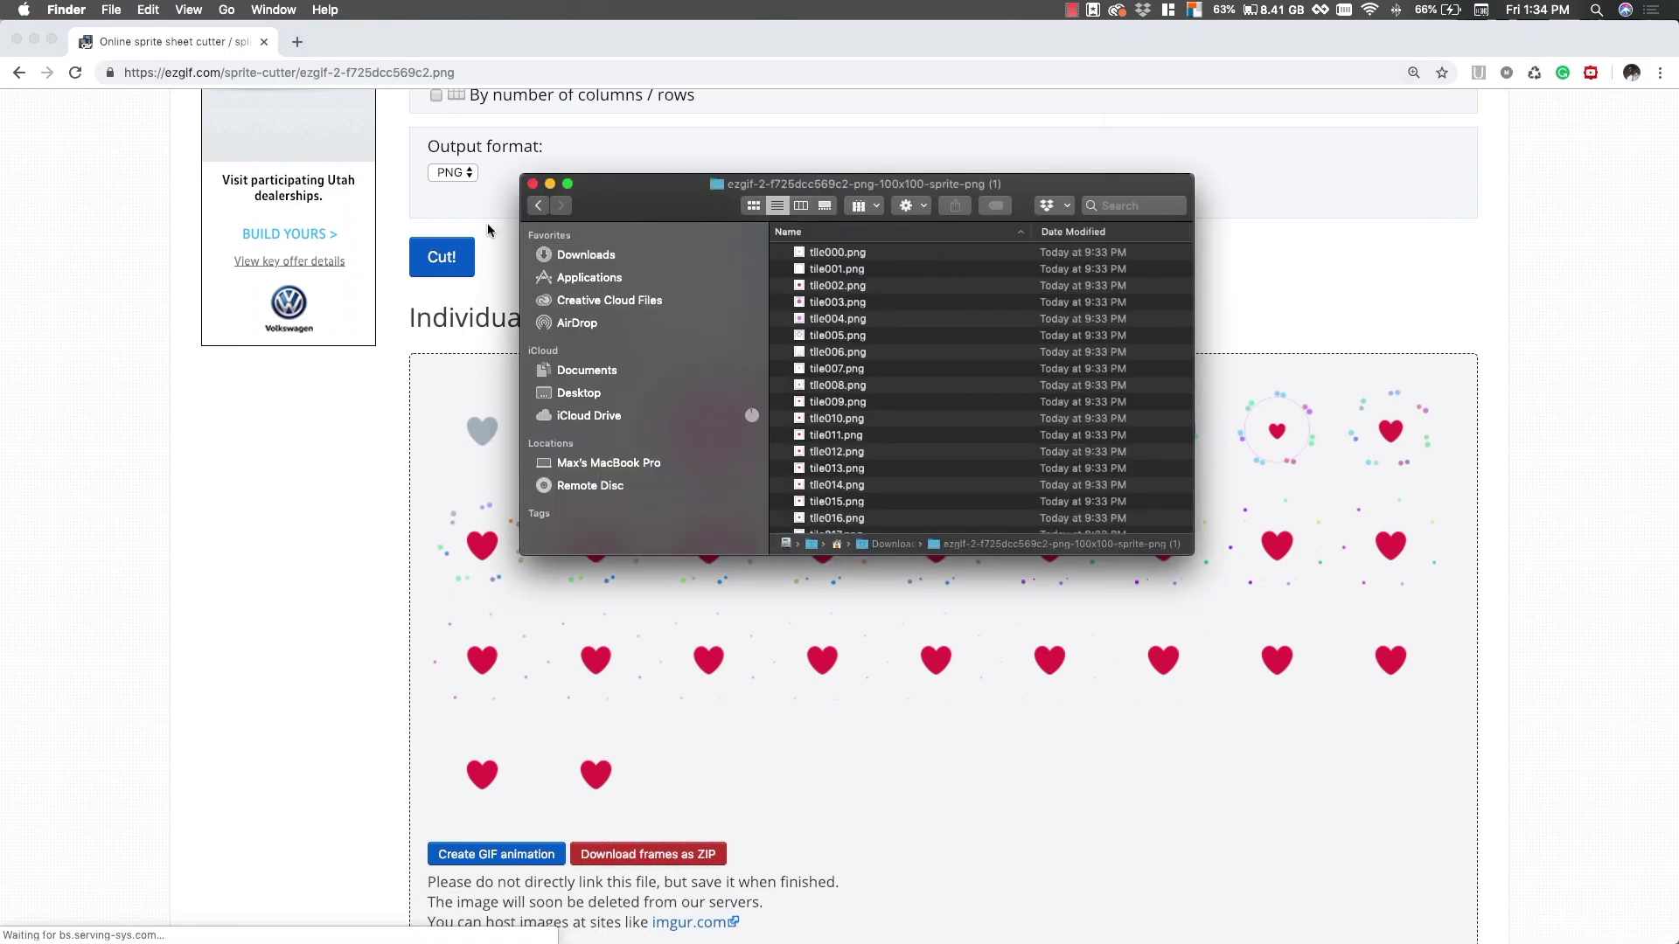
pyautogui.click(551, 207)
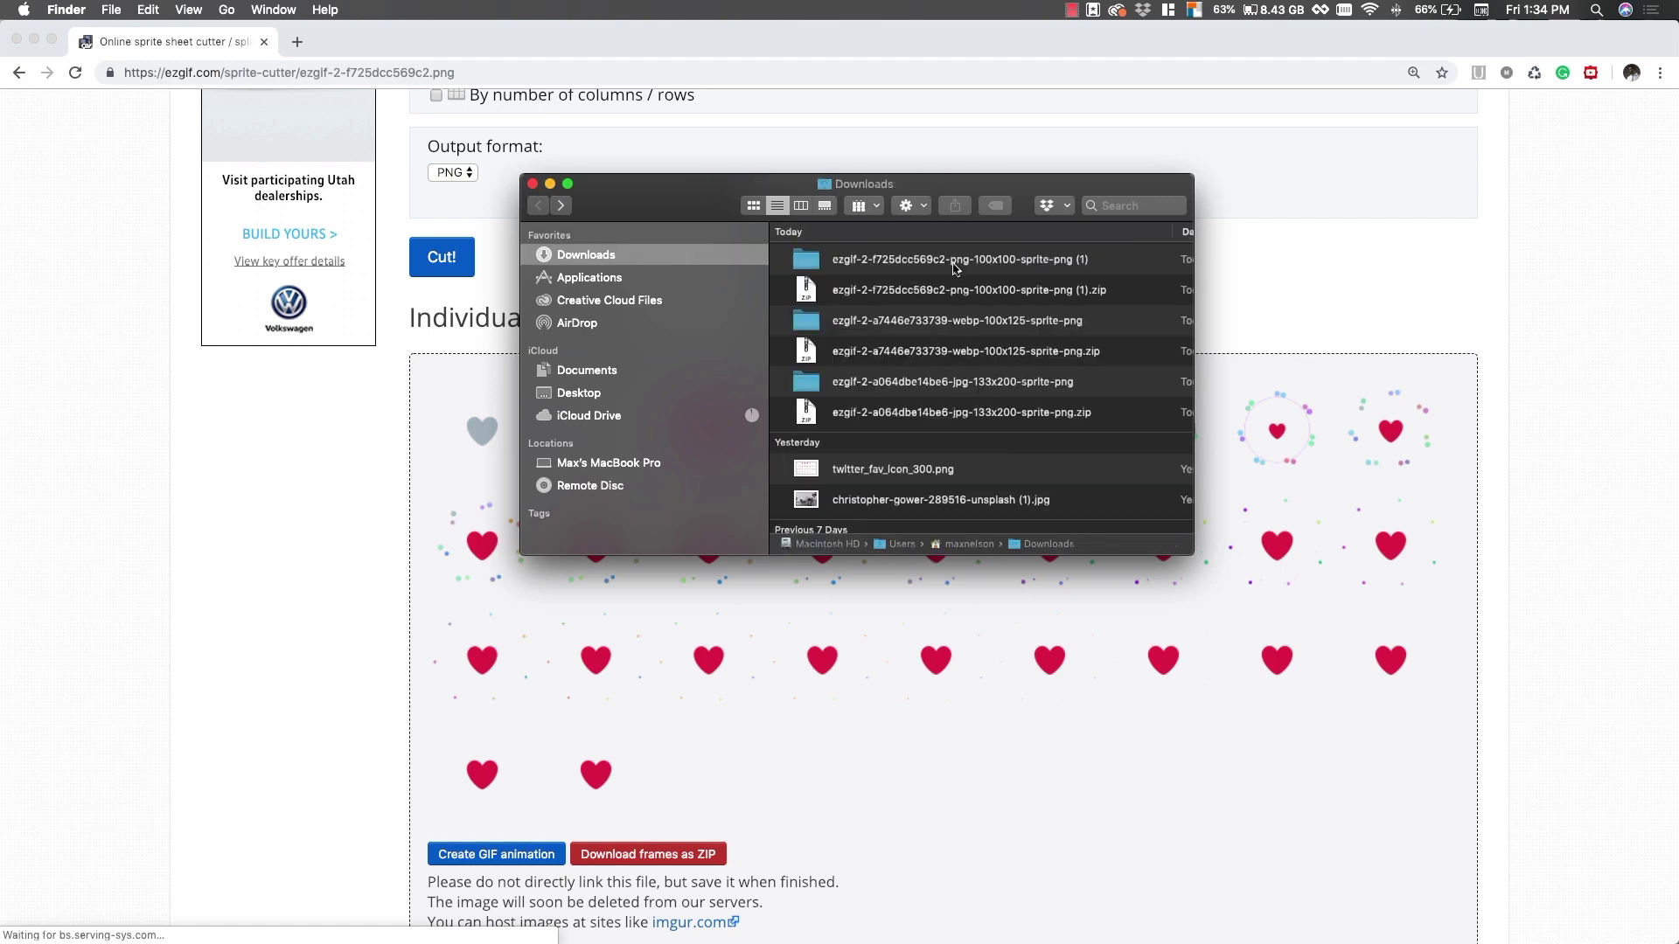
pyautogui.doubleClick(941, 266)
# Show the tile000.png–tile028.png files as thumbnail icons in a window moved left
pyautogui.click(901, 341)
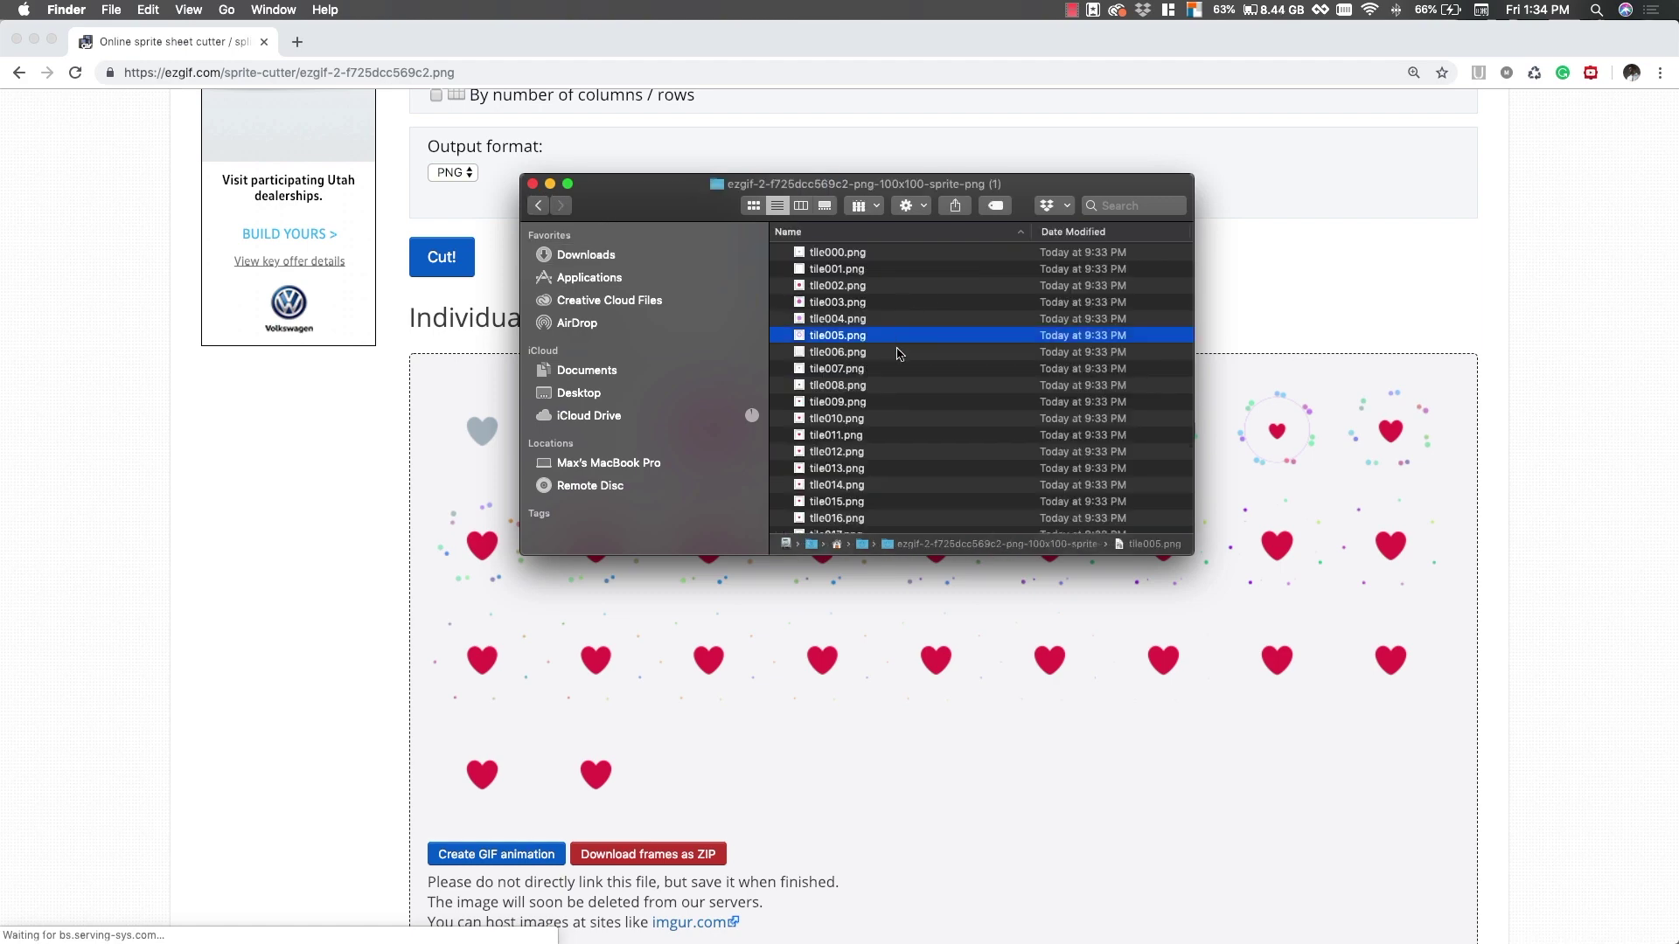
pyautogui.click(752, 205)
pyautogui.moveTo(702, 191); pyautogui.dragTo(335, 184)
pyautogui.click(598, 350)
pyautogui.scroll(-5, 595, 375)
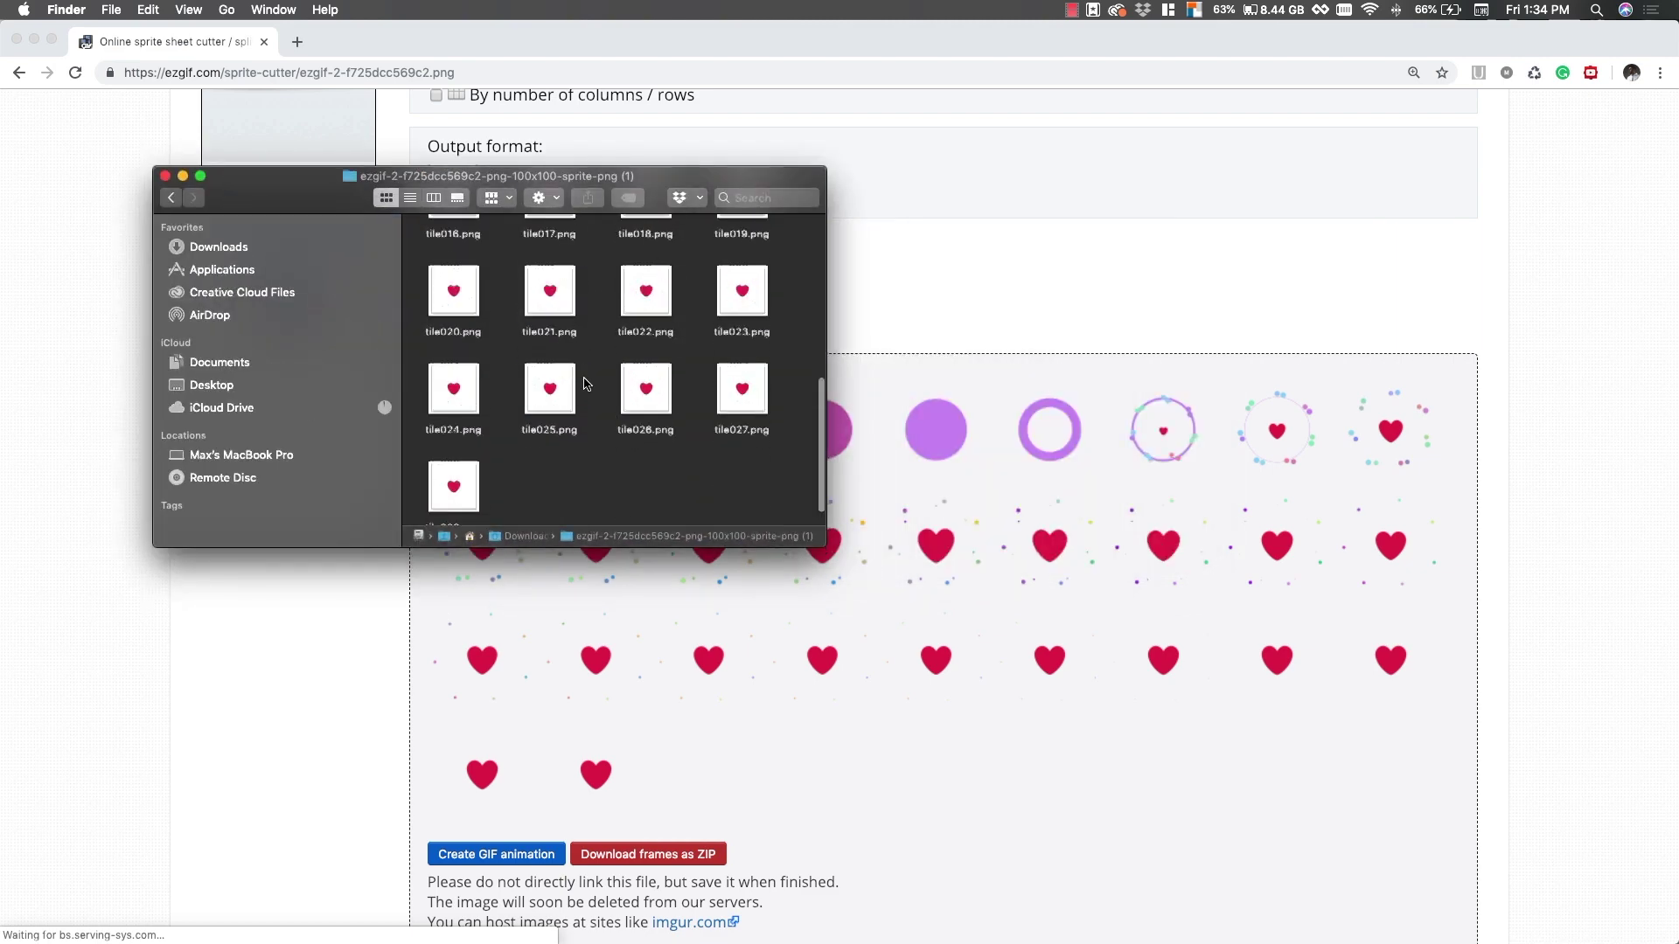
pyautogui.scroll(5, 578, 459)
# Preview tile000.png and tile001.png, then select both and open their file info
pyautogui.press('Right')
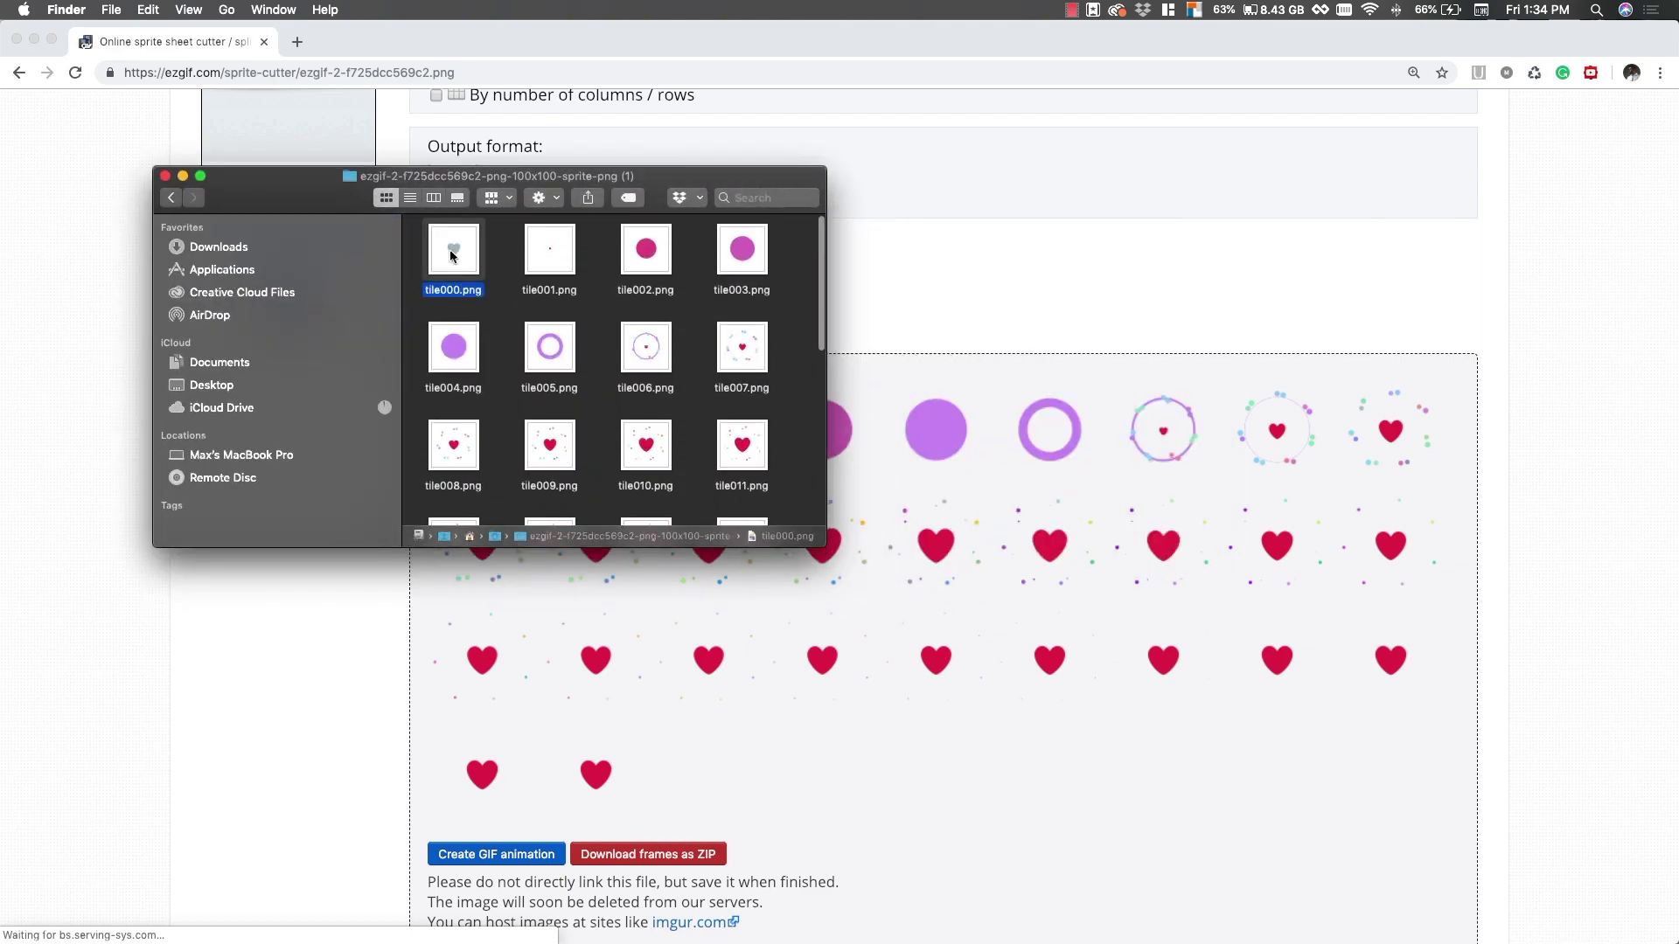
pyautogui.press('super+o')
pyautogui.click(550, 253)
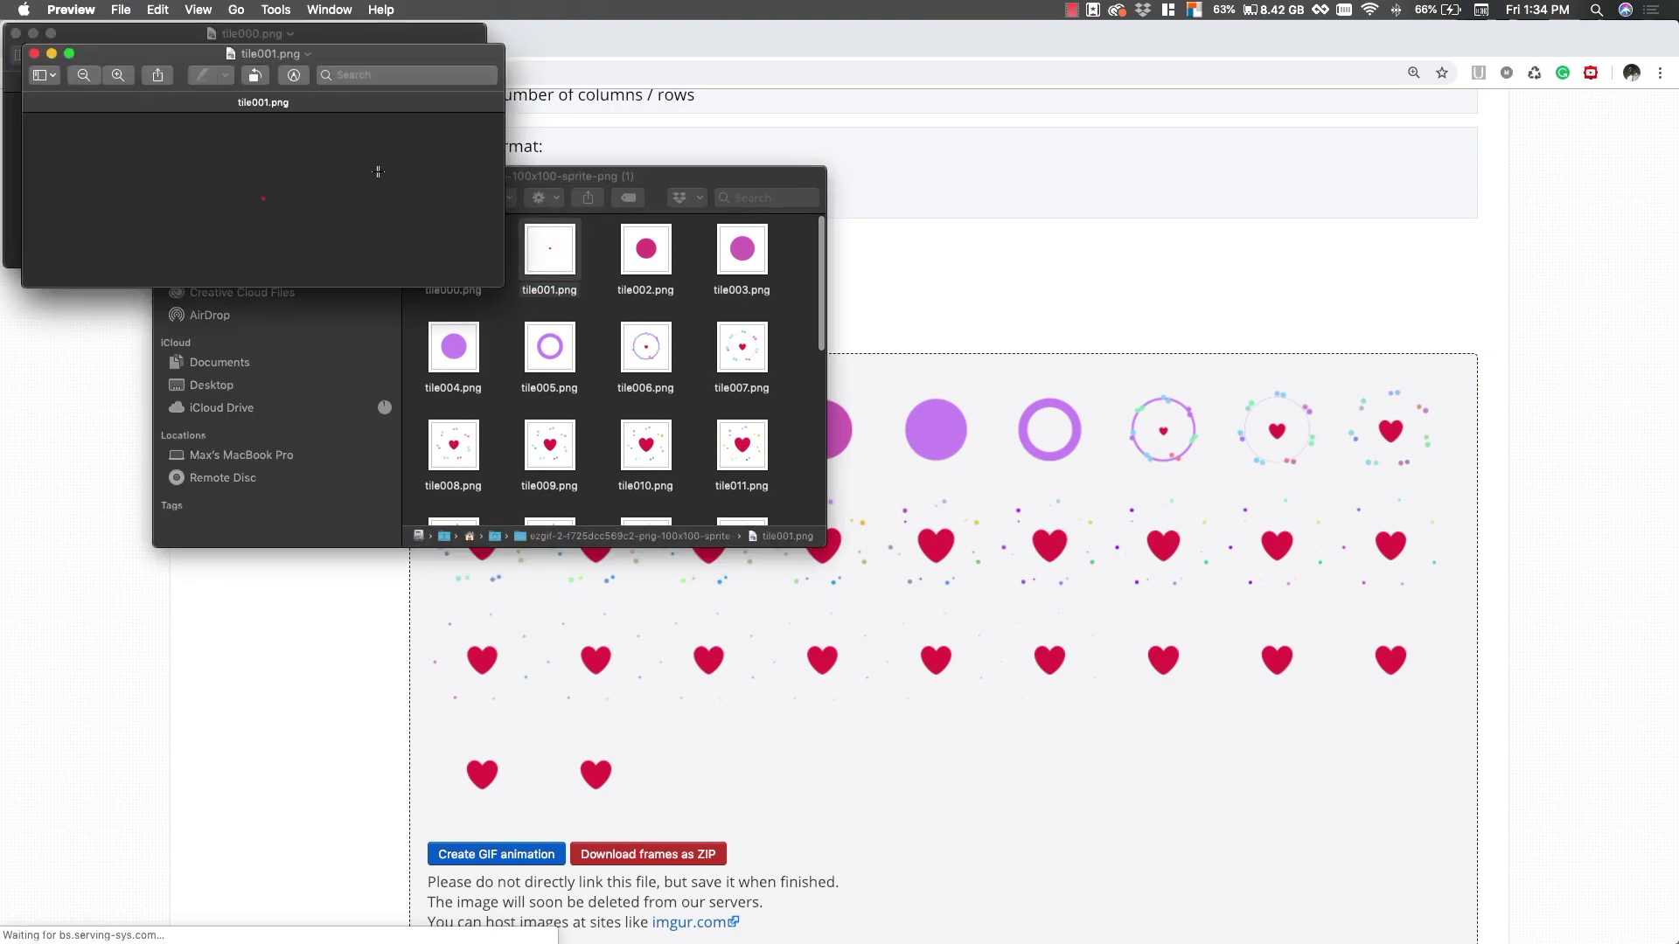
pyautogui.press('super+w')
pyautogui.hotkey('shift', 'Left')
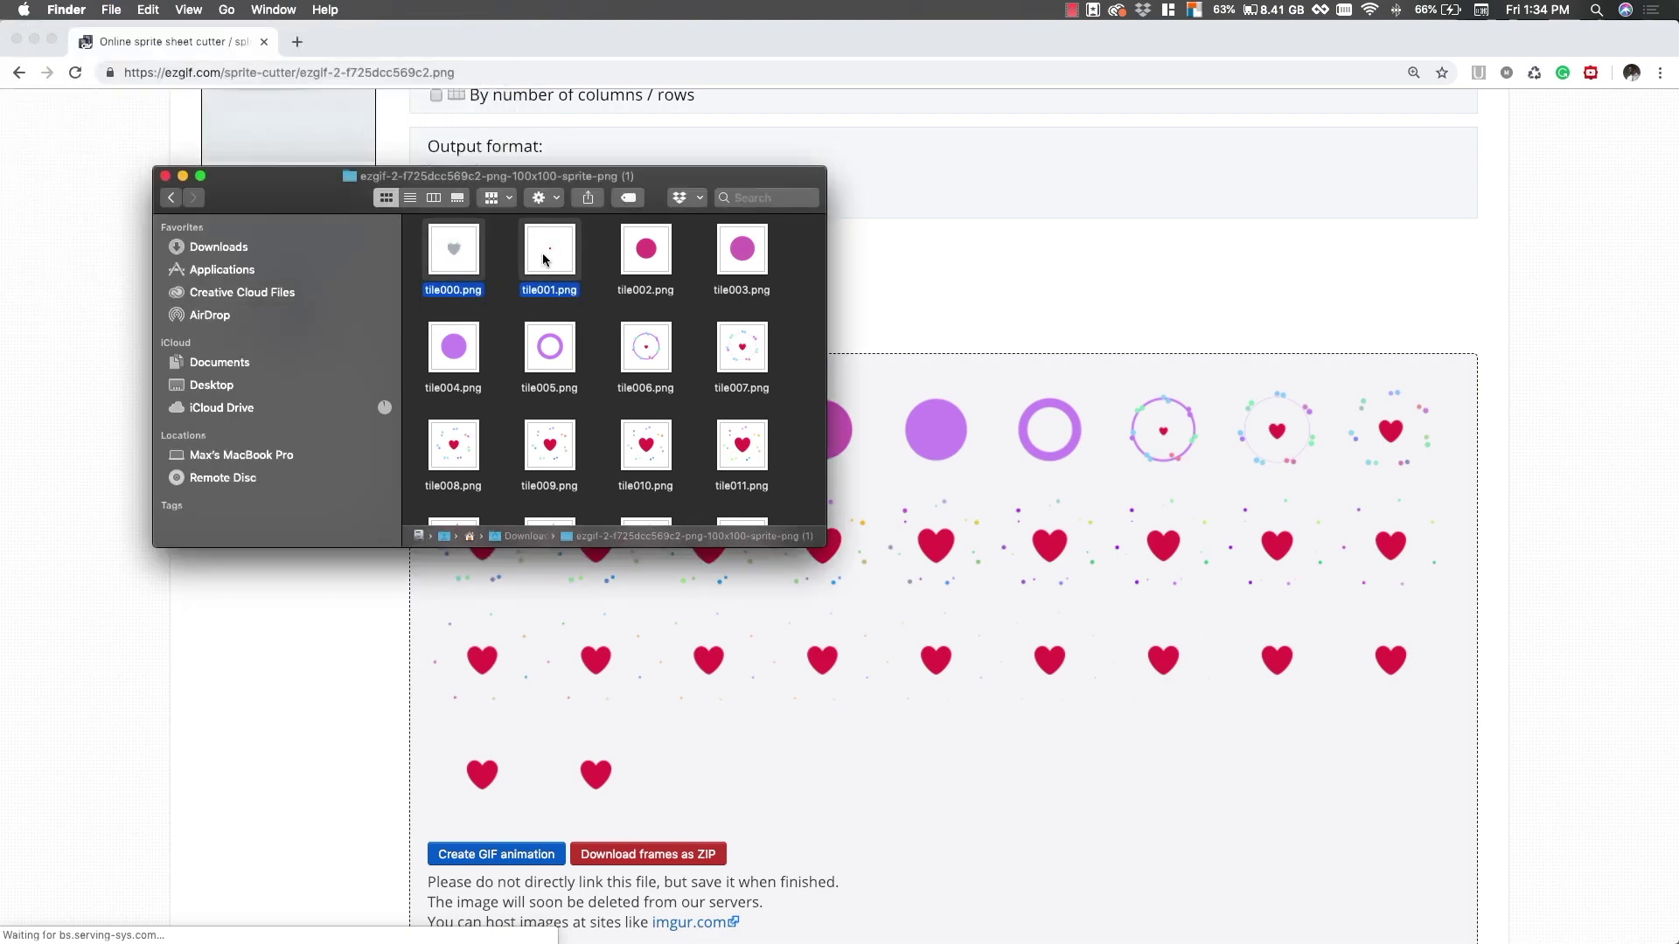
pyautogui.press('super+j')
pyautogui.press('super+i')
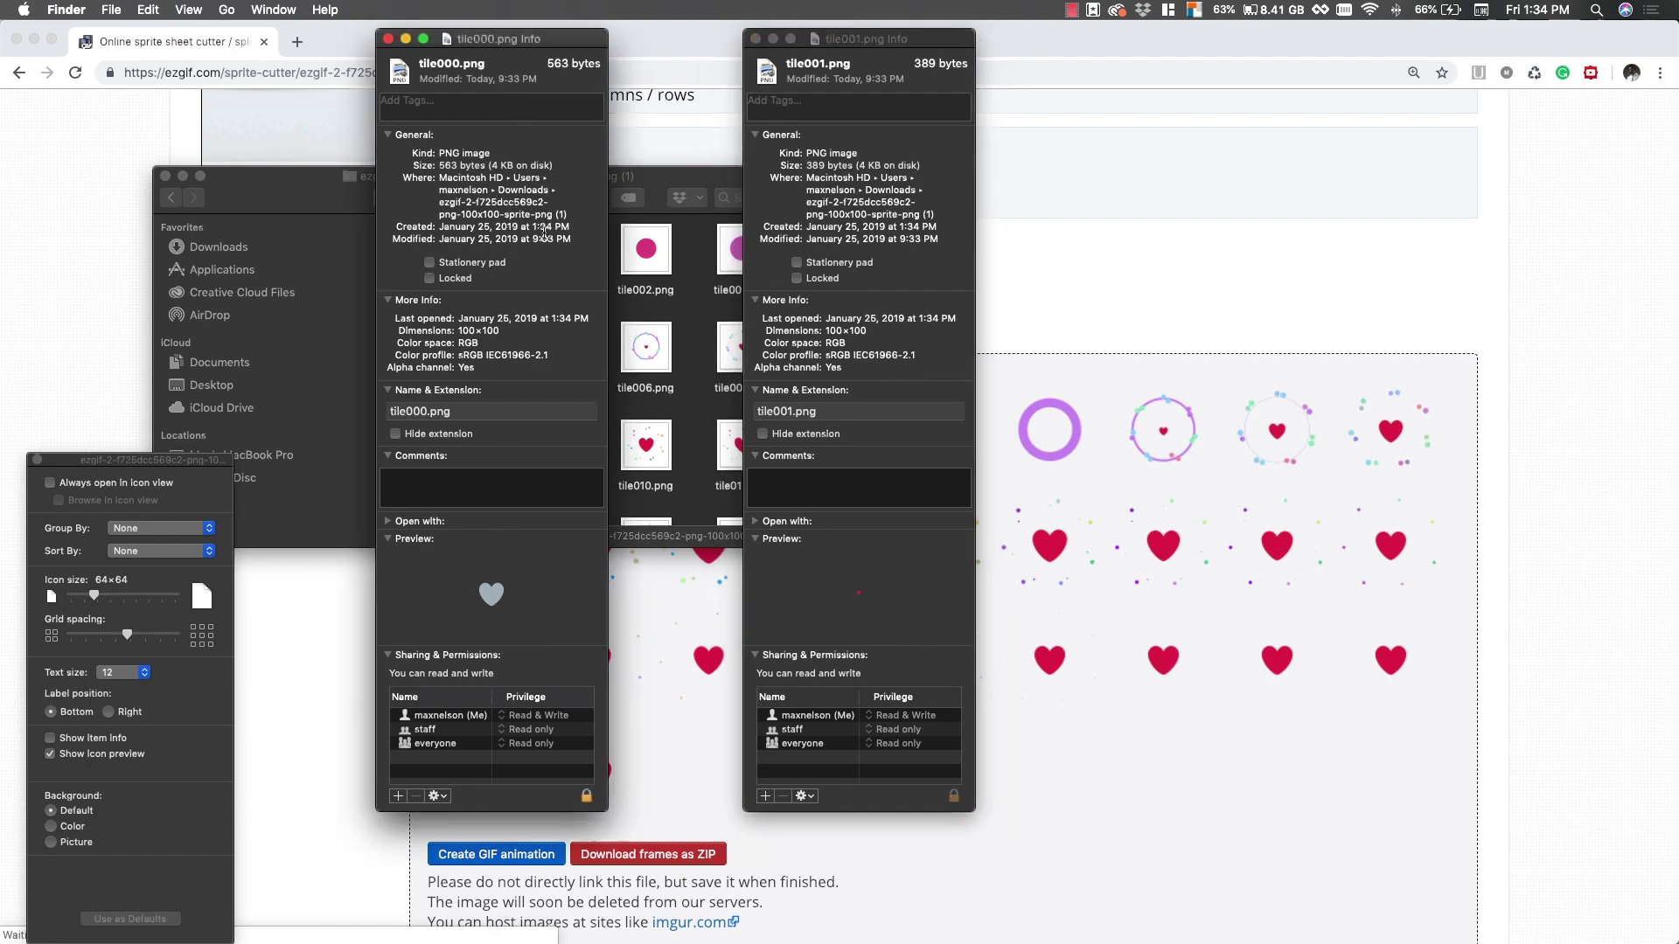
# Close the folder's View Options, leaving tile001.png's info showing a 100×100 PNG of 389 bytes
pyautogui.click(1013, 182)
pyautogui.hotkey('ctrl', 'Up')
pyautogui.click(269, 343)
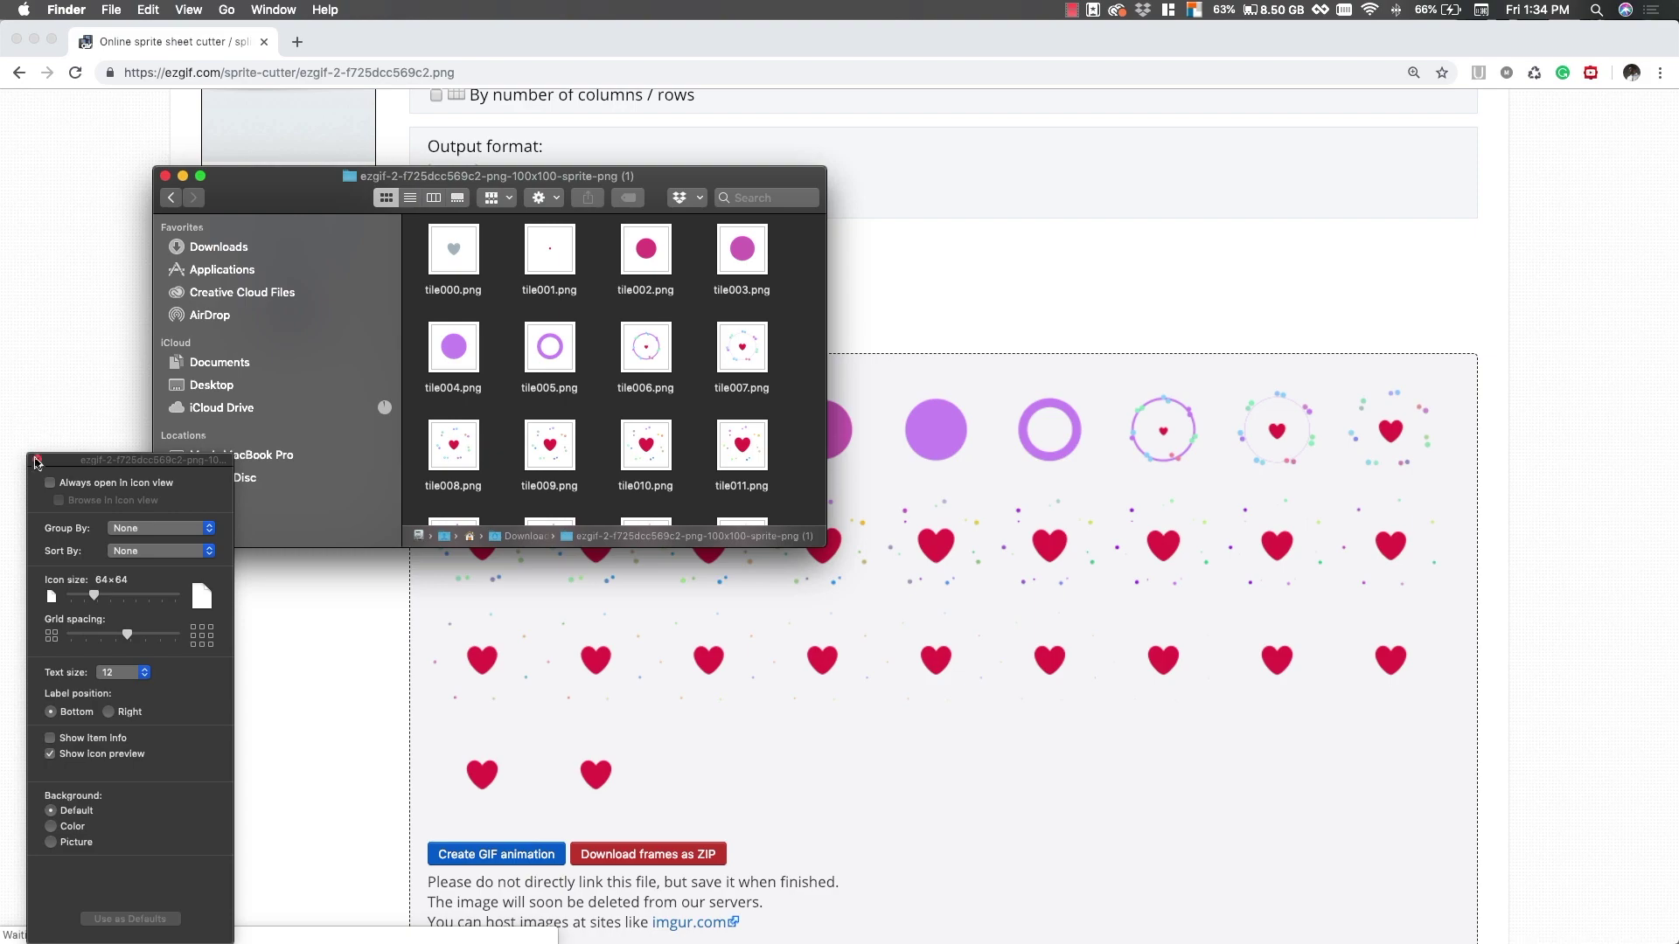
pyautogui.click(36, 459)
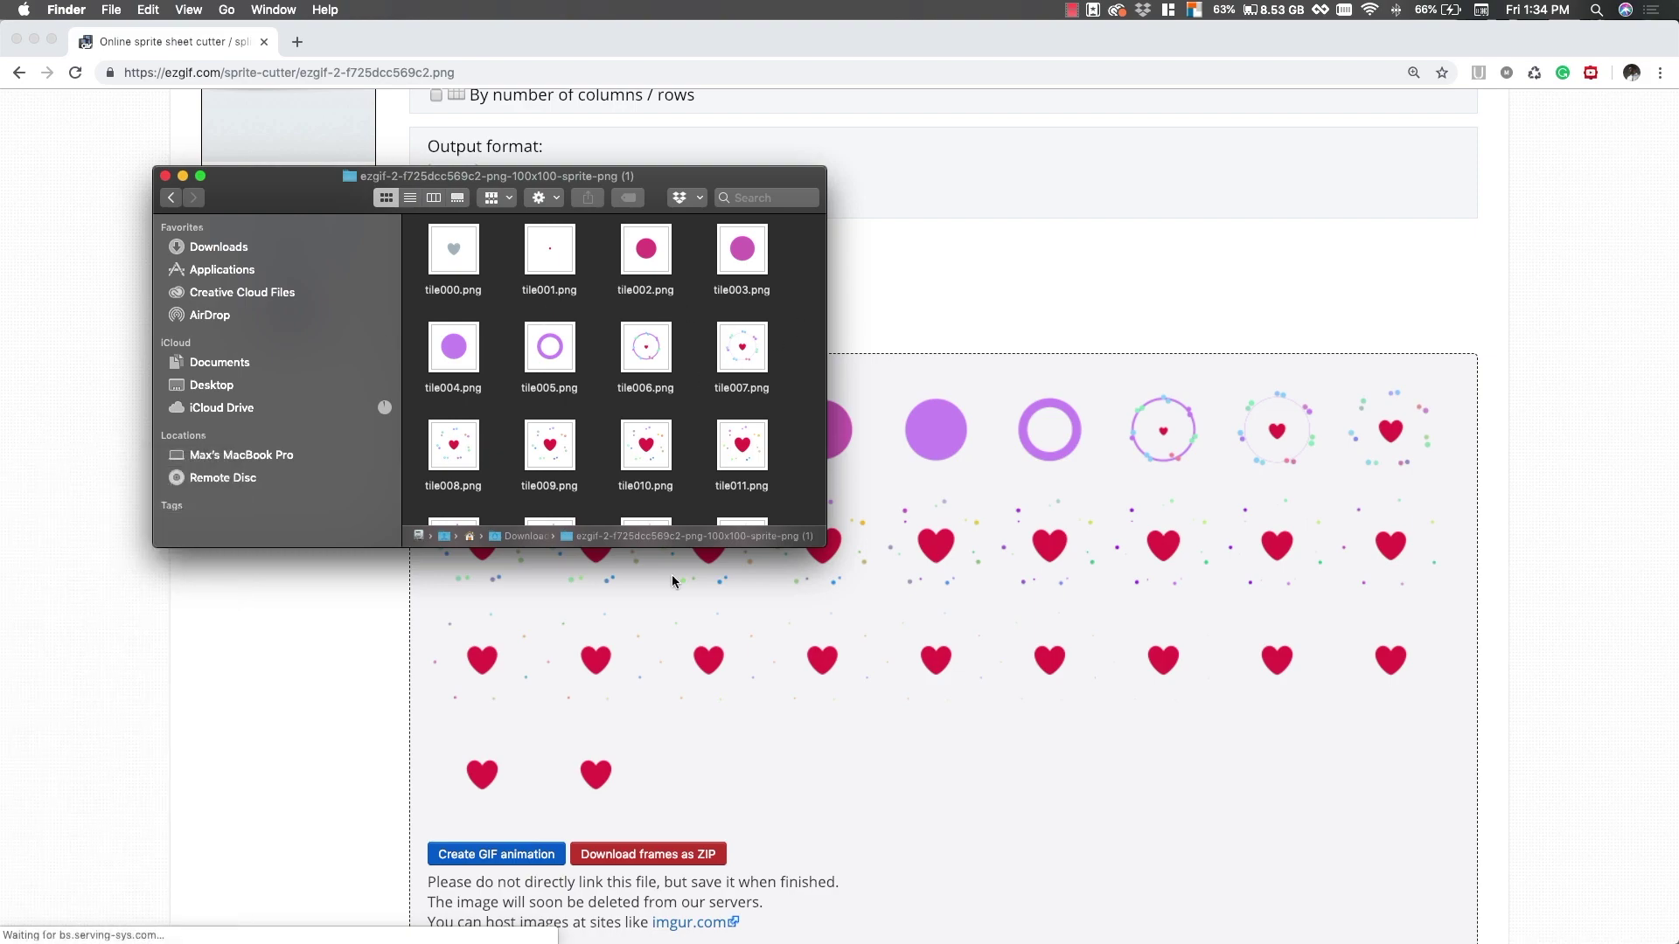
pyautogui.hotkey('ctrl', 'Up')
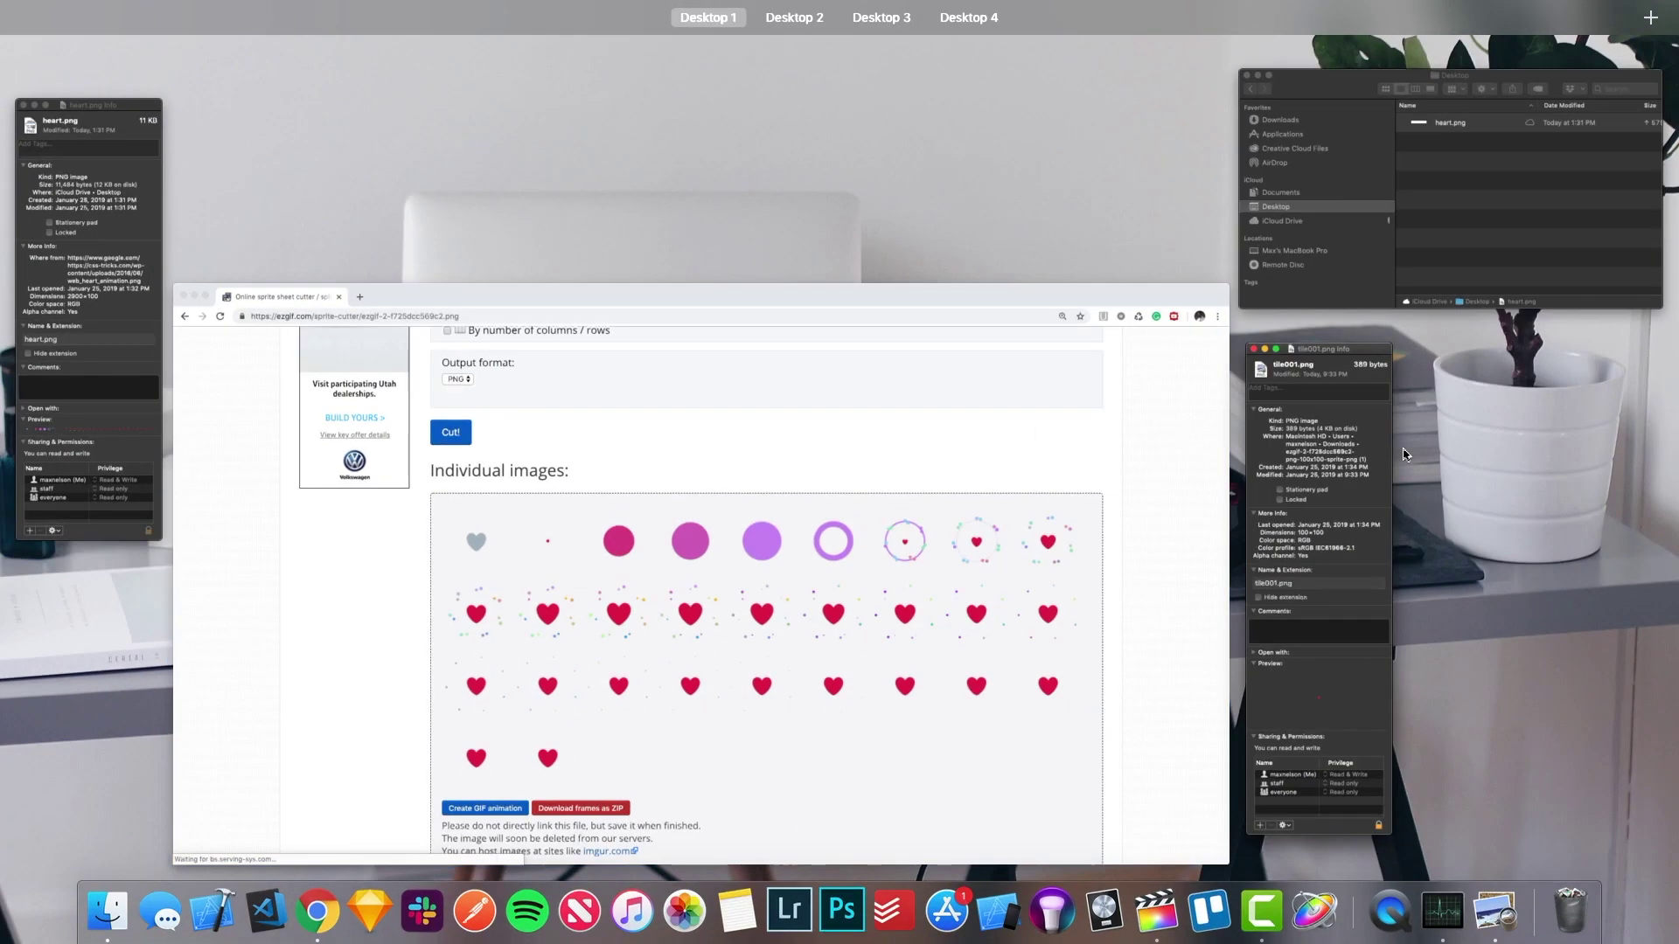
# Close the Desktop folder and Info windows, then reveal the bare desktop with heart.png deselected
pyautogui.click(1200, 559)
pyautogui.hotkey('ctrl', 'Up')
pyautogui.hotkey('ctrl', 'Up')
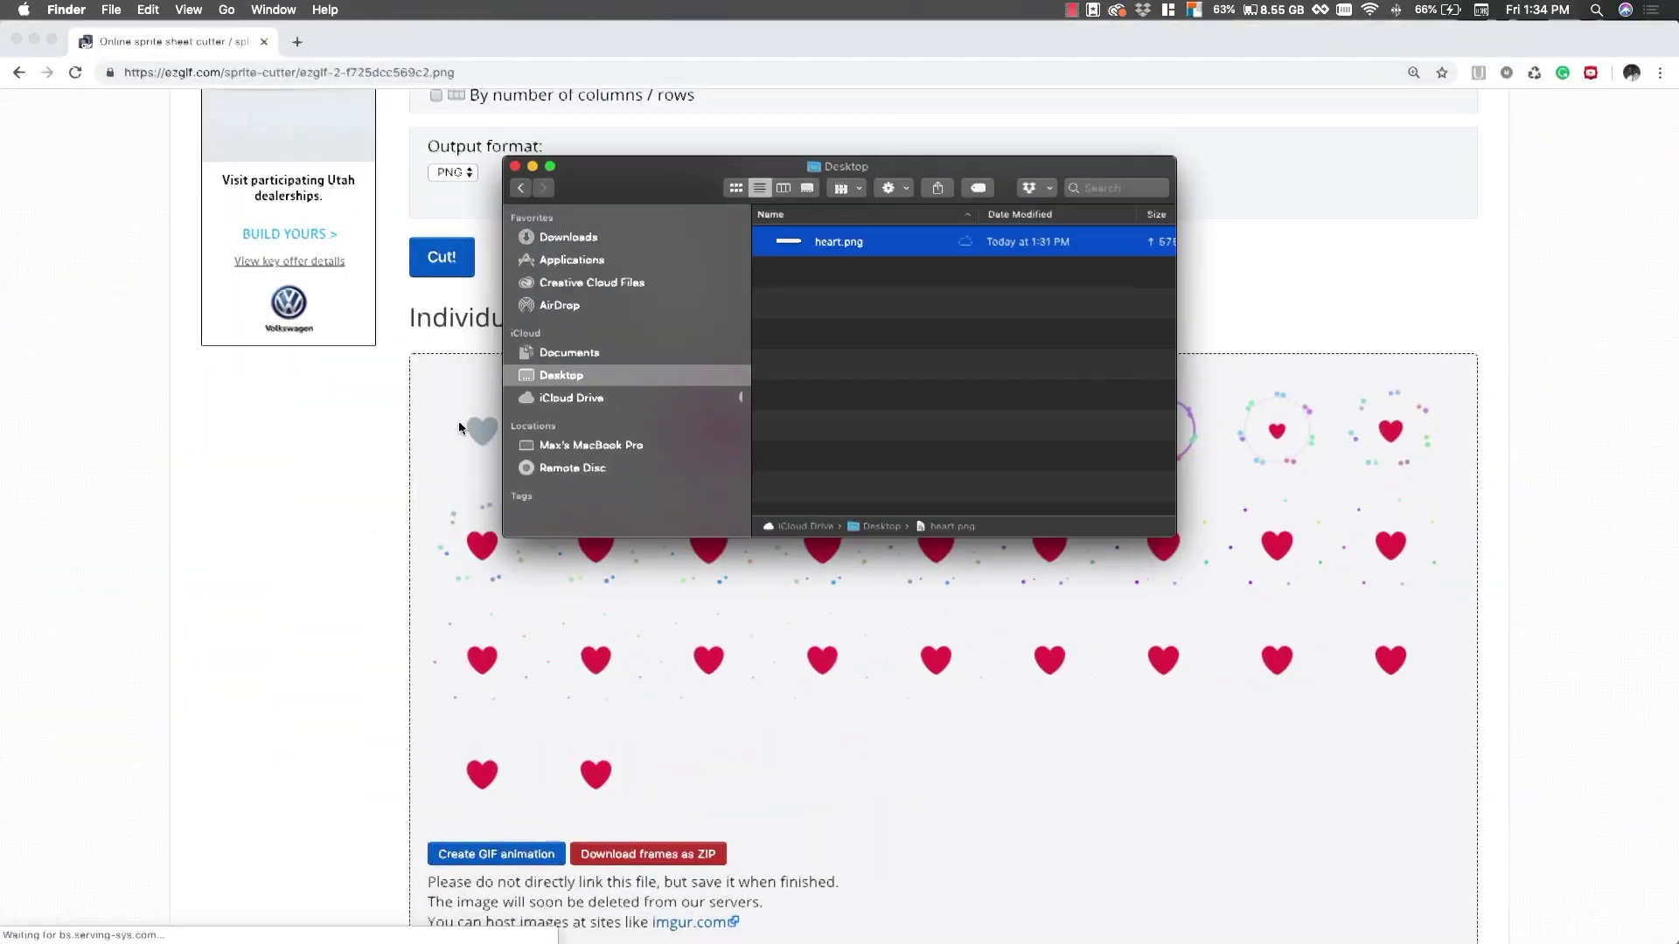
pyautogui.press('super+w')
pyautogui.hotkey('ctrl', 'Up')
pyautogui.click(78, 480)
pyautogui.press('super+w')
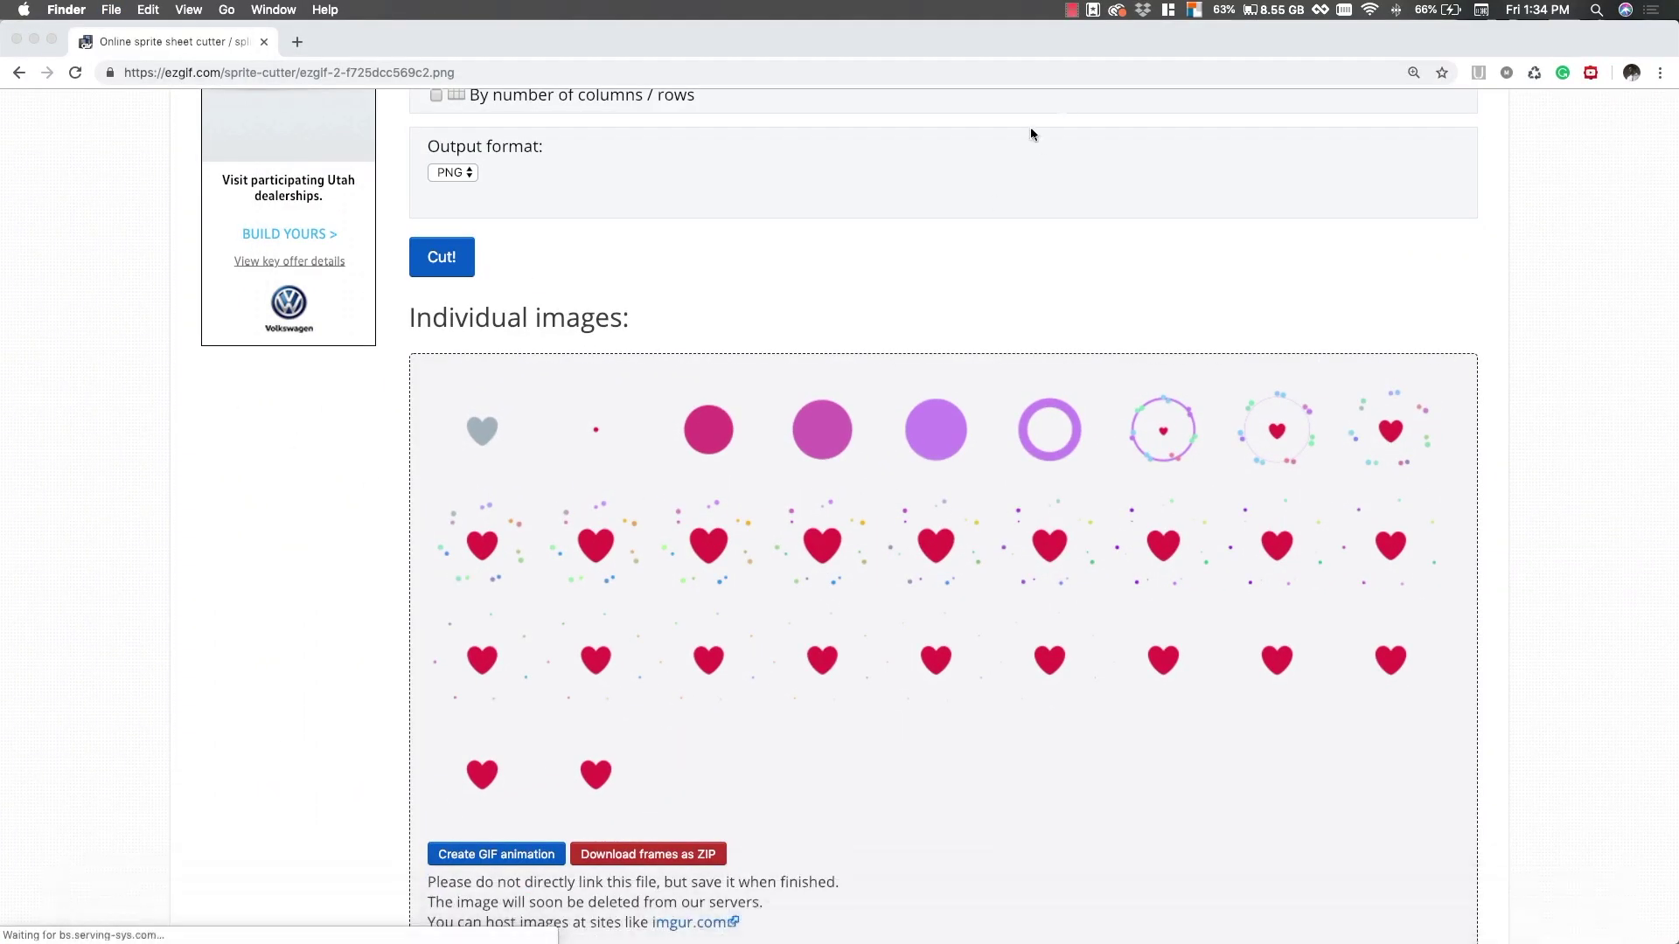
pyautogui.press('F11')
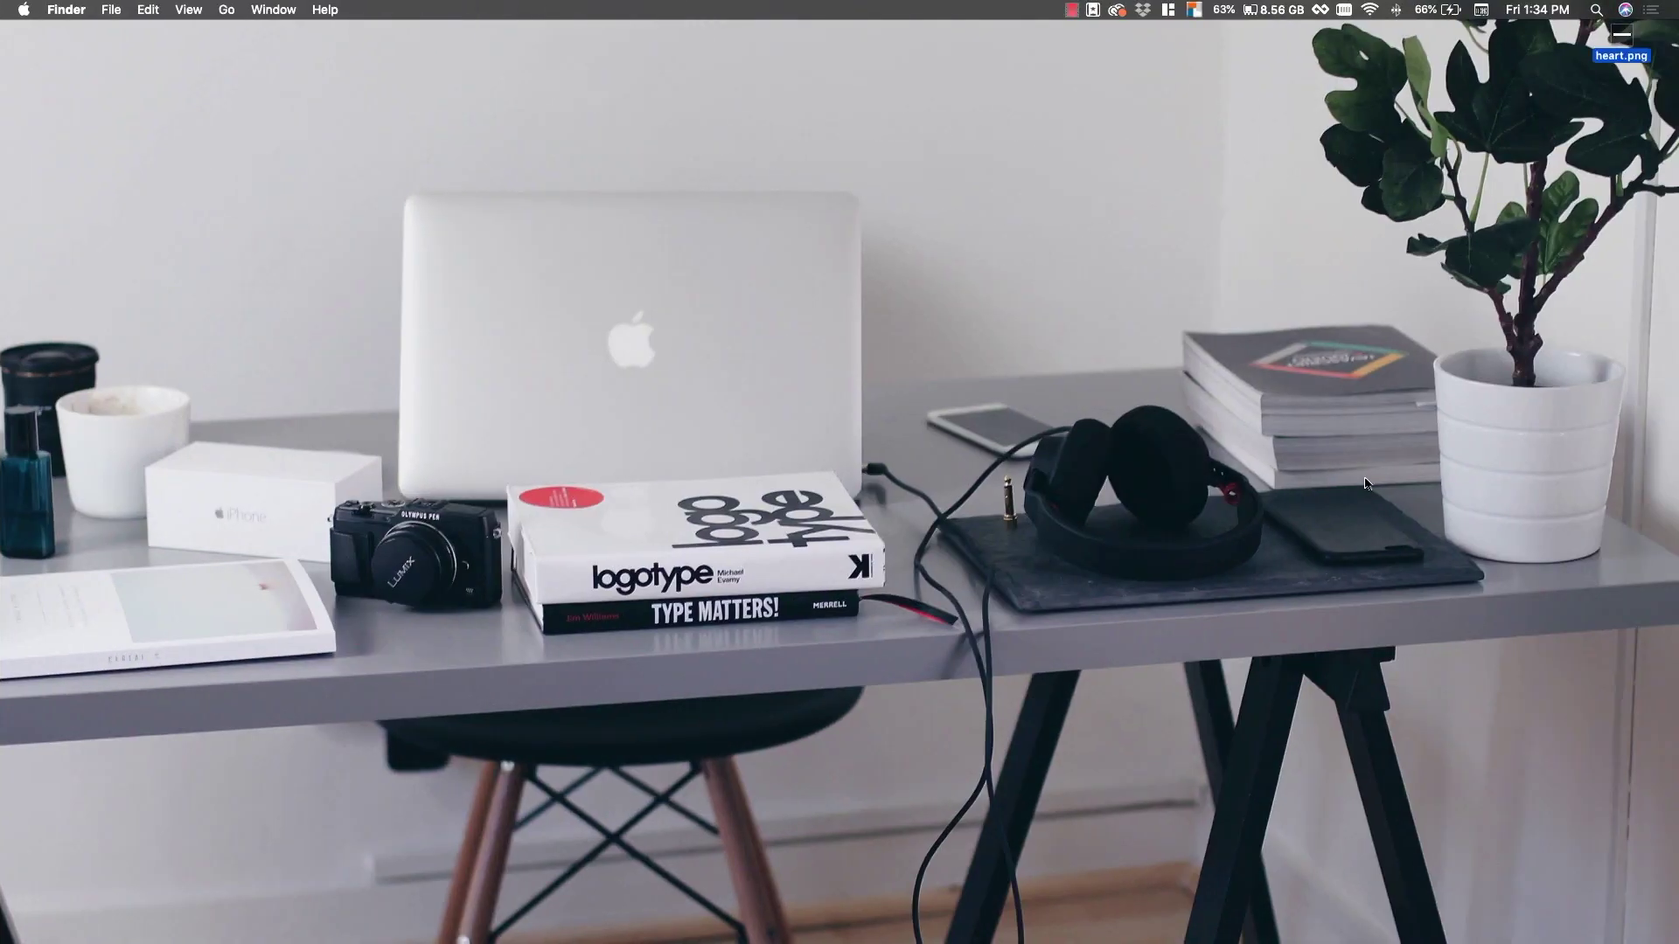
pyautogui.click(1308, 310)
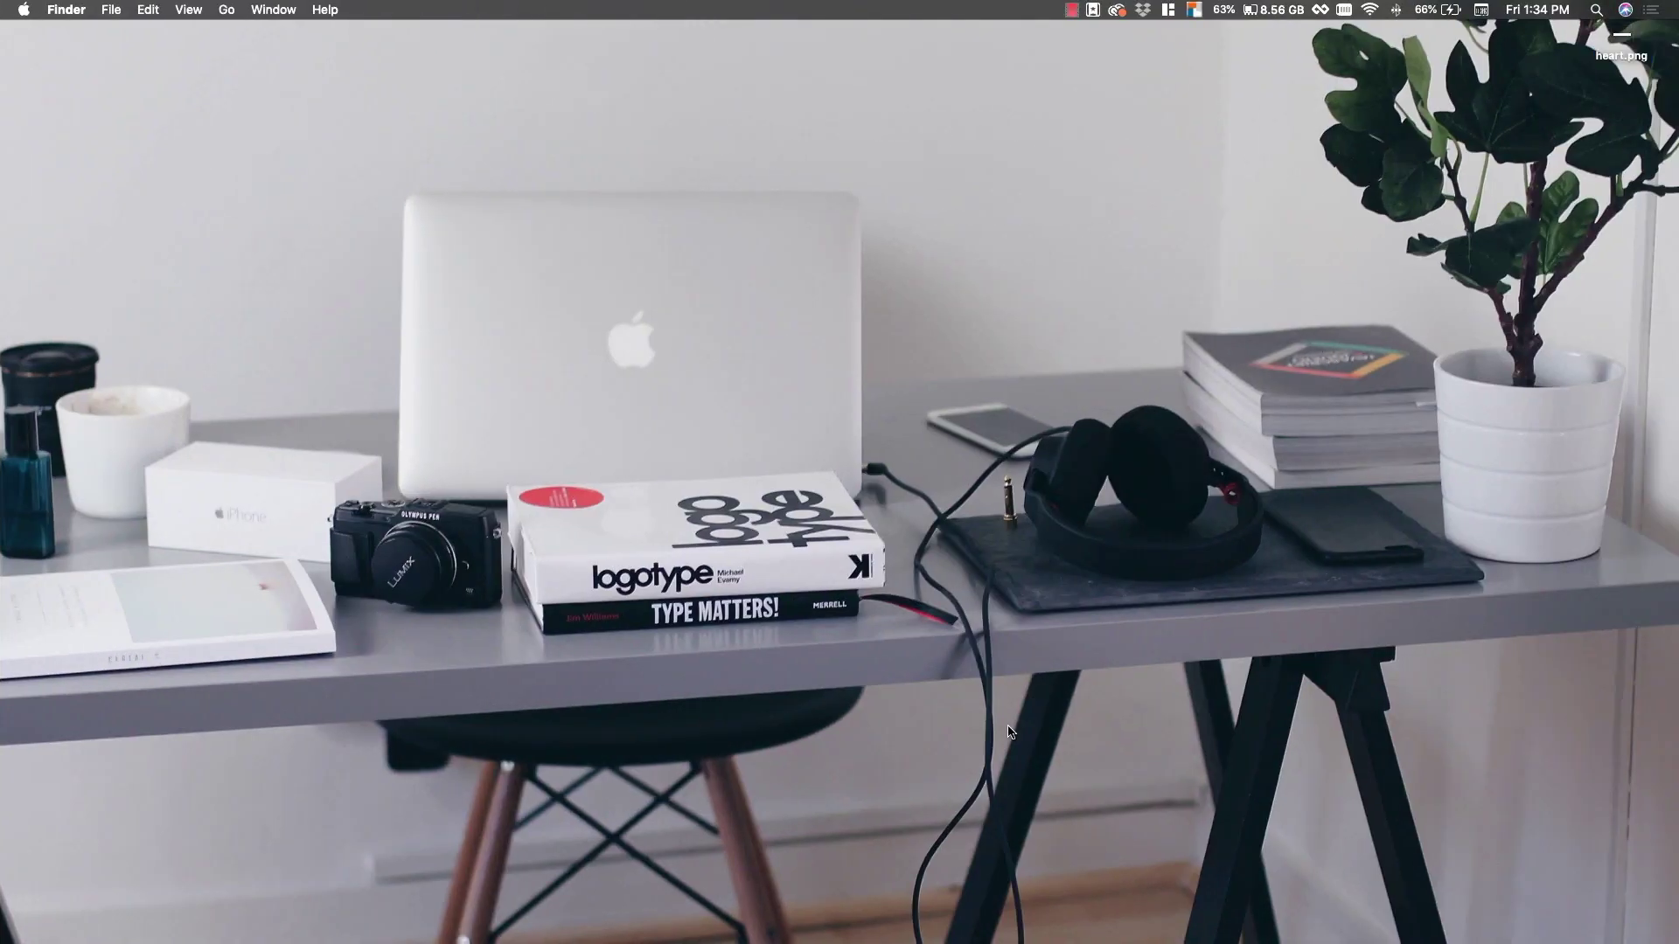